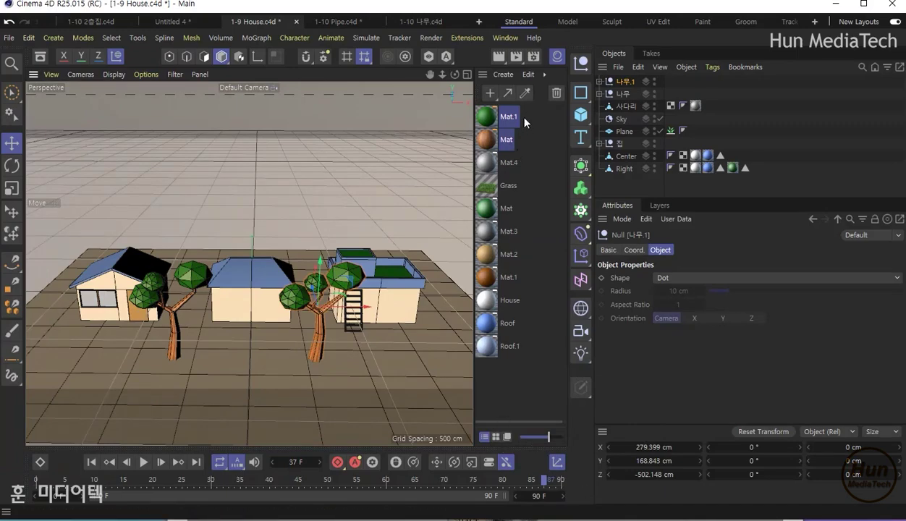
# Switch to the 1-10 2층집.c4d scene and enlarge the object list to reveal Bottom
pyautogui.click(506, 37)
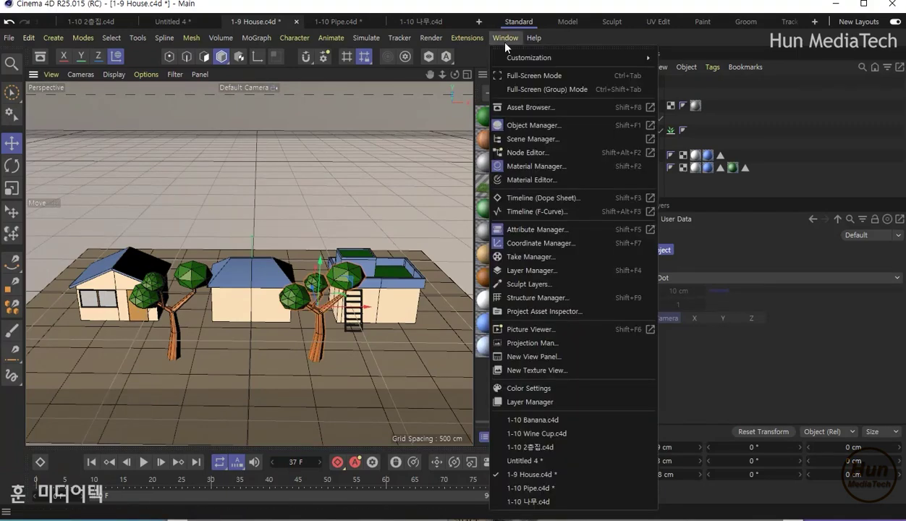
pyautogui.click(521, 440)
pyautogui.scroll(2, 285, 294)
pyautogui.scroll(2, 286, 293)
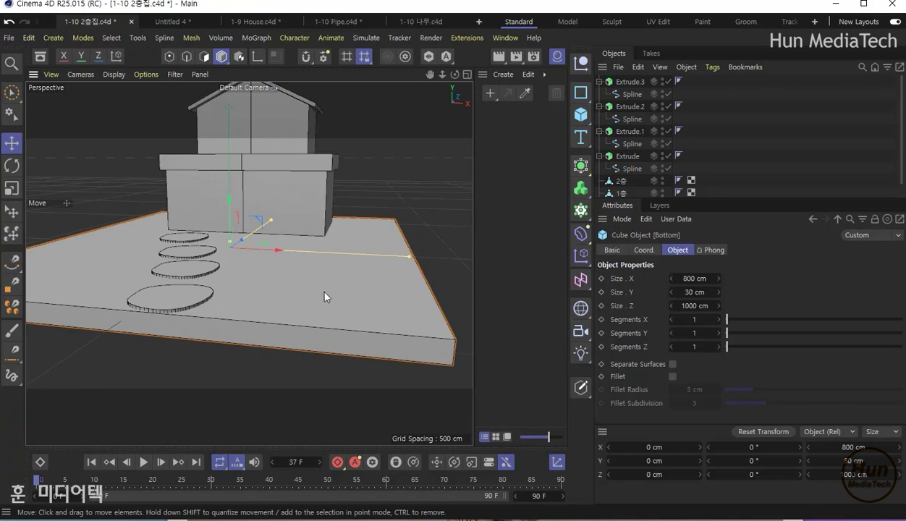
pyautogui.keyDown('alt'); pyautogui.moveTo(325, 297); pyautogui.dragTo(318, 329); pyautogui.keyUp('alt')
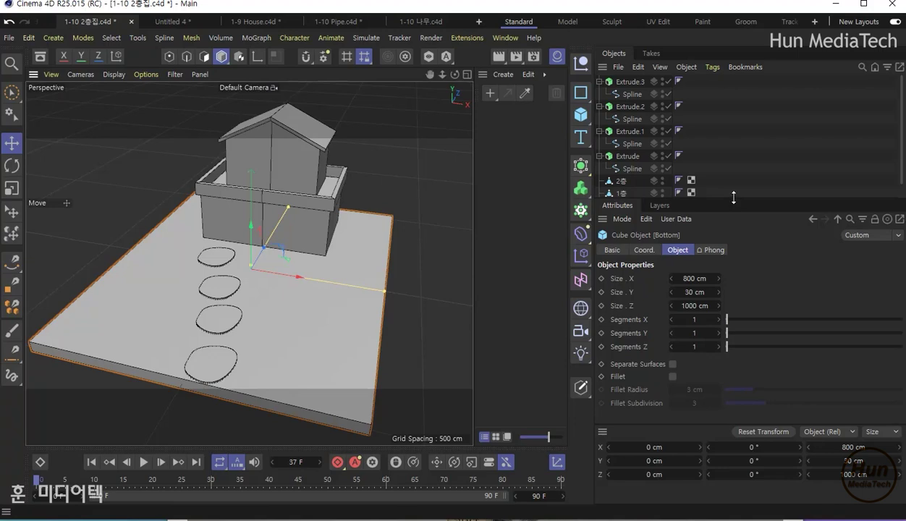
pyautogui.moveTo(735, 197); pyautogui.dragTo(734, 263)
pyautogui.click(627, 228)
# Make Bottom editable and select the base's top face in Polygon mode
pyautogui.click(615, 204)
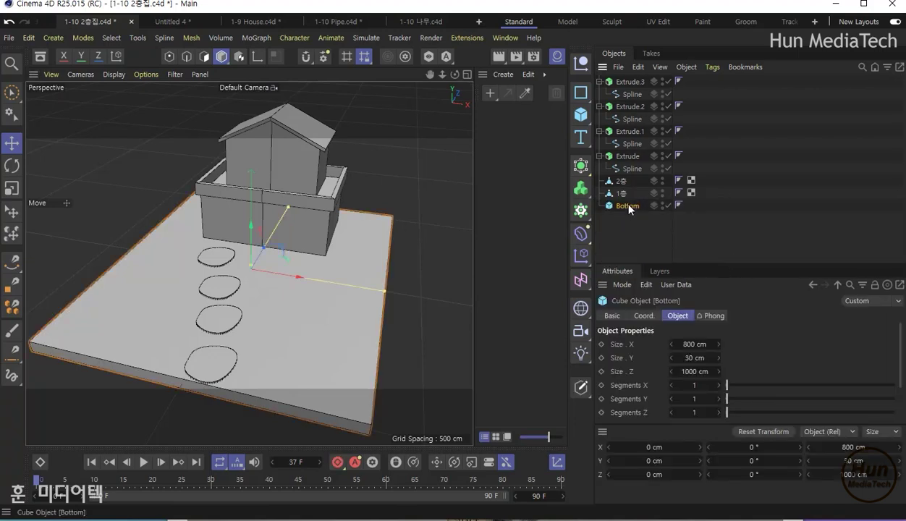
pyautogui.click(581, 388)
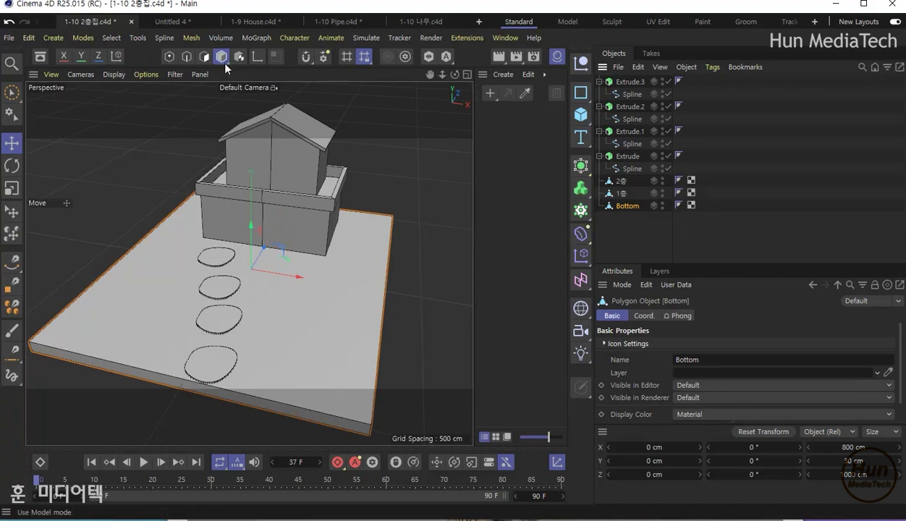
pyautogui.click(204, 56)
pyautogui.click(324, 312)
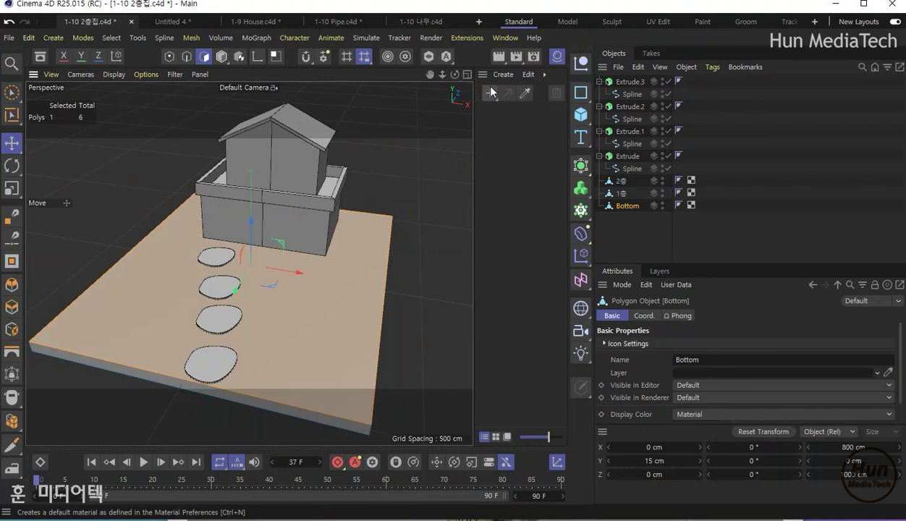
pyautogui.click(490, 93)
pyautogui.moveTo(503, 75)
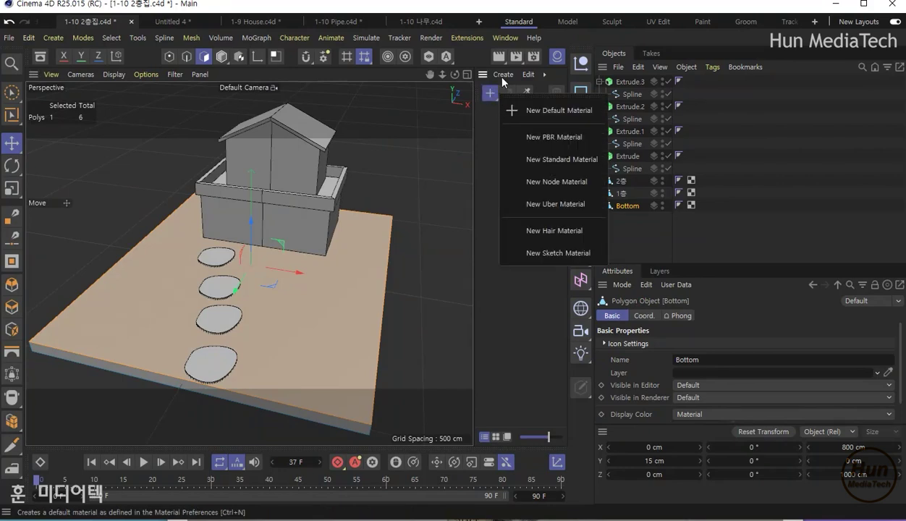
# Create an Architectural Grass material, apply it to Bottom and render the view
pyautogui.click(502, 76)
pyautogui.click(502, 76)
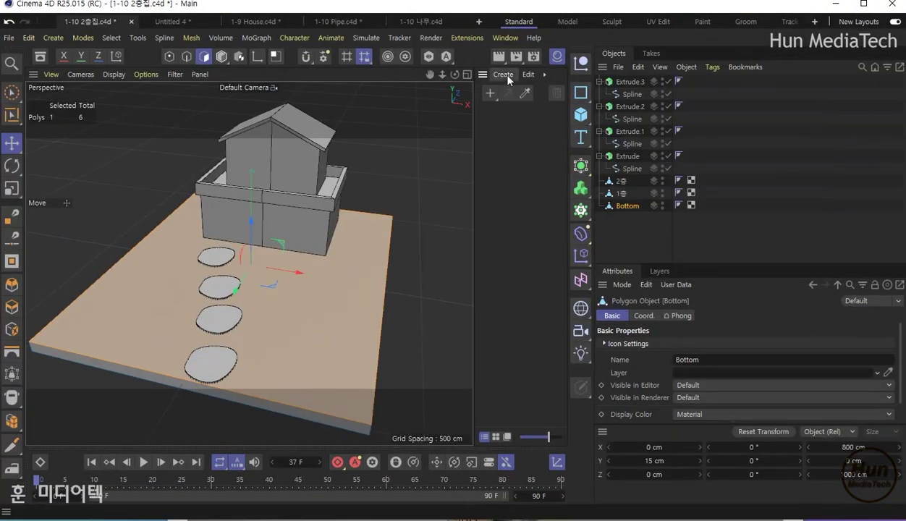
pyautogui.click(496, 73)
pyautogui.click(660, 171)
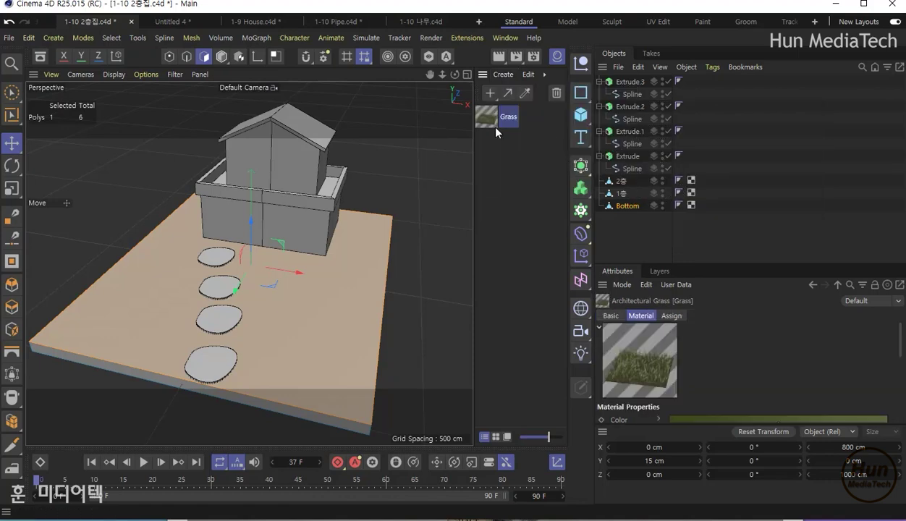
pyautogui.moveTo(492, 114)
pyautogui.mouseDown()
pyautogui.moveTo(347, 262)
pyautogui.moveTo(341, 292)
pyautogui.mouseUp()
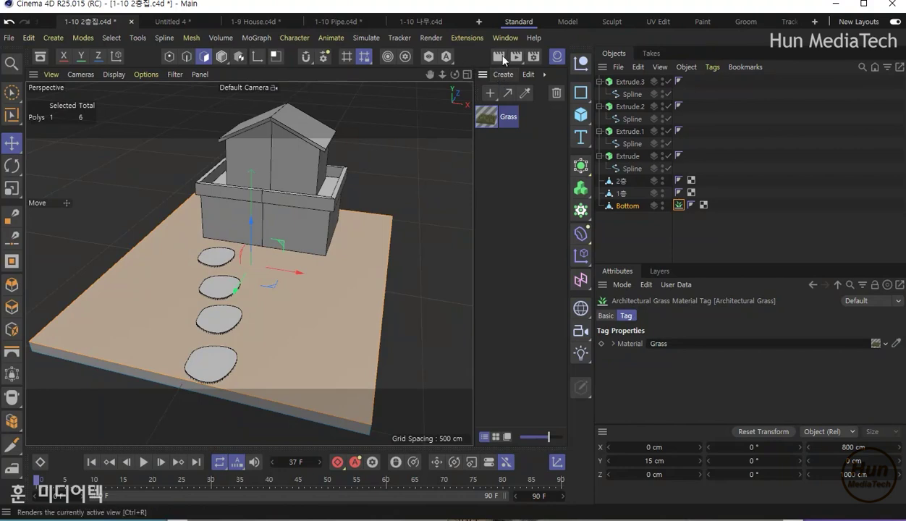
pyautogui.click(505, 56)
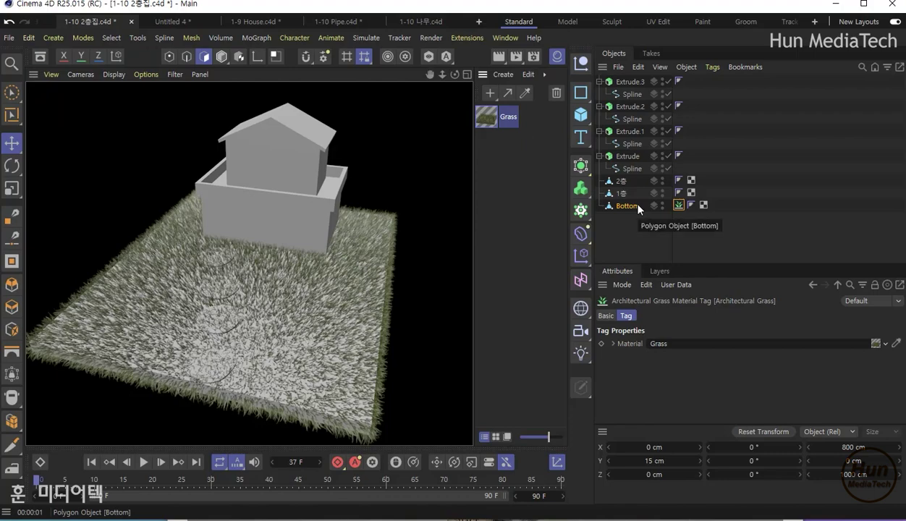
# Re-render with the grass tag, then delete the tag from Bottom and deselect Grass
pyautogui.press('Delete')
pyautogui.hotkey('ctrl', 'z')
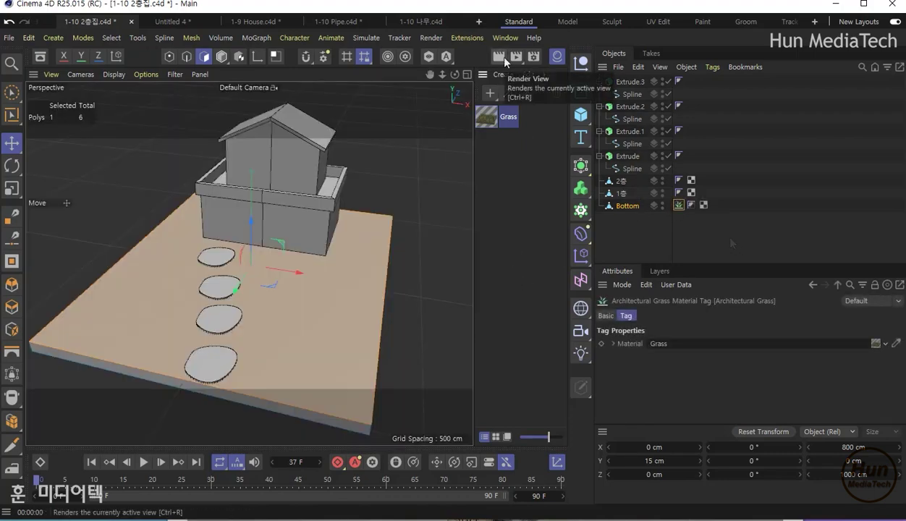
pyautogui.click(503, 58)
pyautogui.press('Delete')
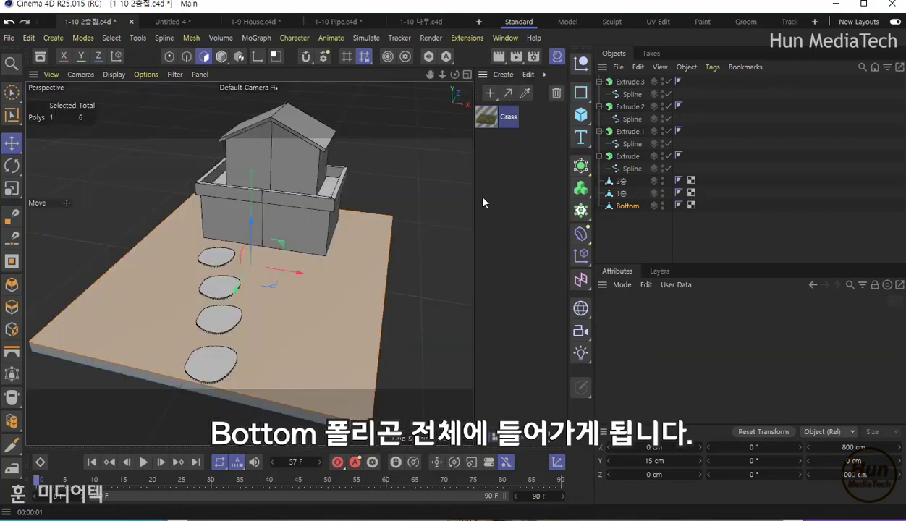
pyautogui.click(505, 237)
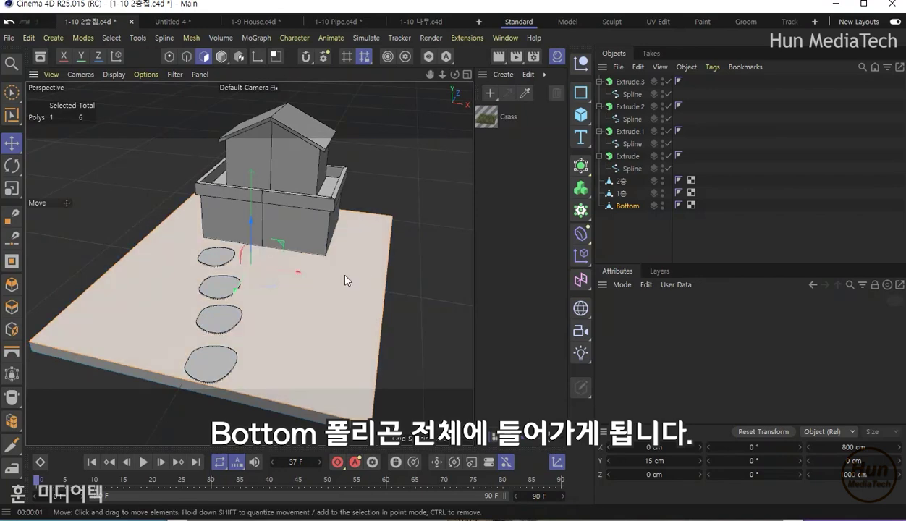
pyautogui.click(83, 35)
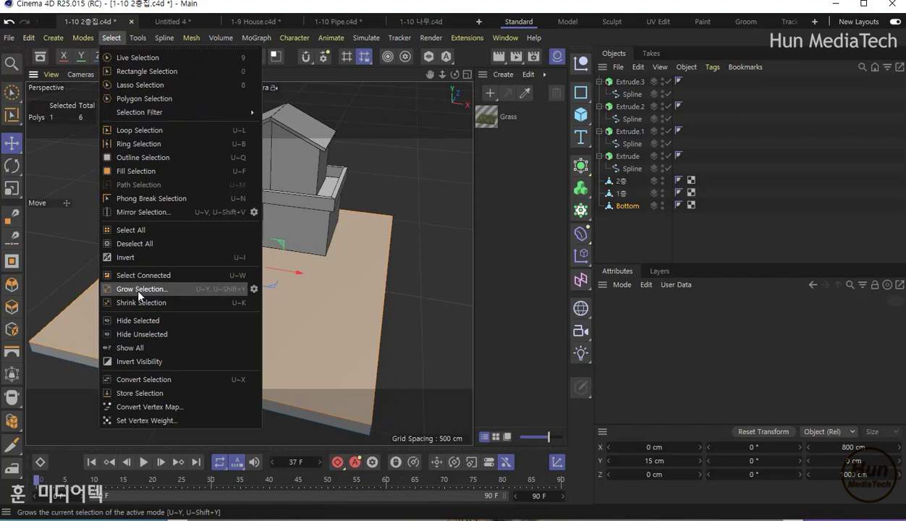
# Store the top-face selection as a Polygon Selection tag, try assigning Grass to it, and inspect the grass tag
pyautogui.click(139, 393)
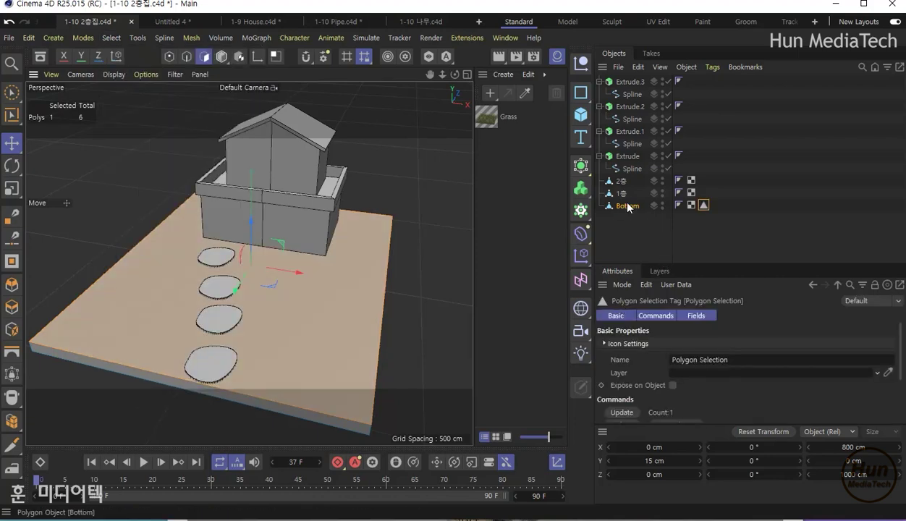
pyautogui.moveTo(485, 119)
pyautogui.mouseDown()
pyautogui.moveTo(697, 208)
pyautogui.moveTo(632, 210)
pyautogui.mouseUp()
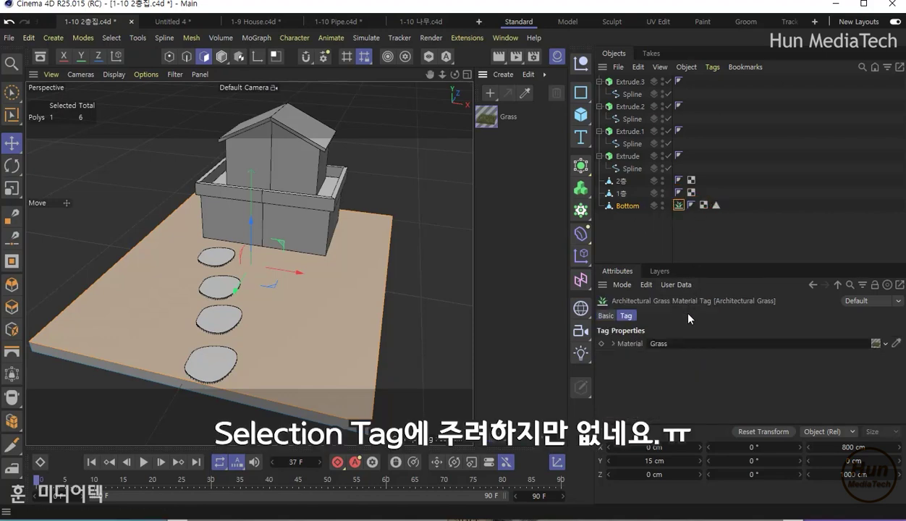
pyautogui.click(613, 344)
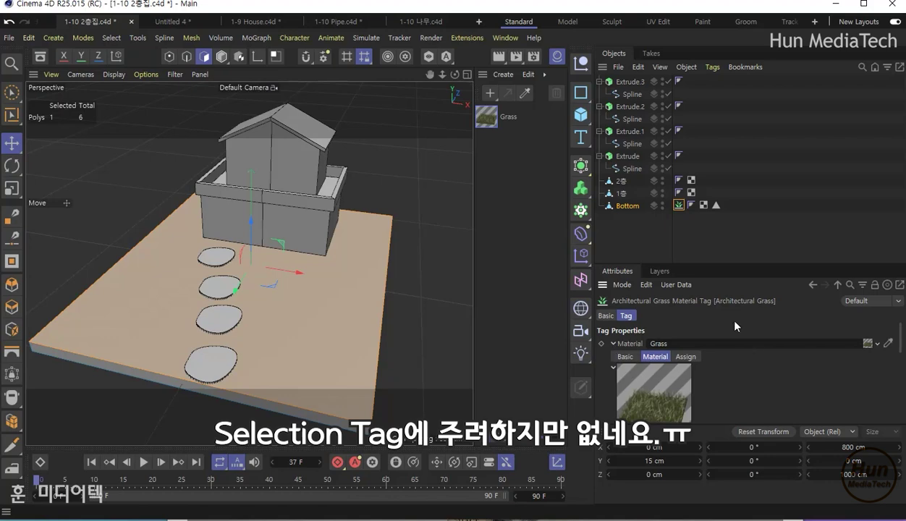
pyautogui.moveTo(725, 266); pyautogui.dragTo(724, 210)
pyautogui.scroll(-2, 745, 334)
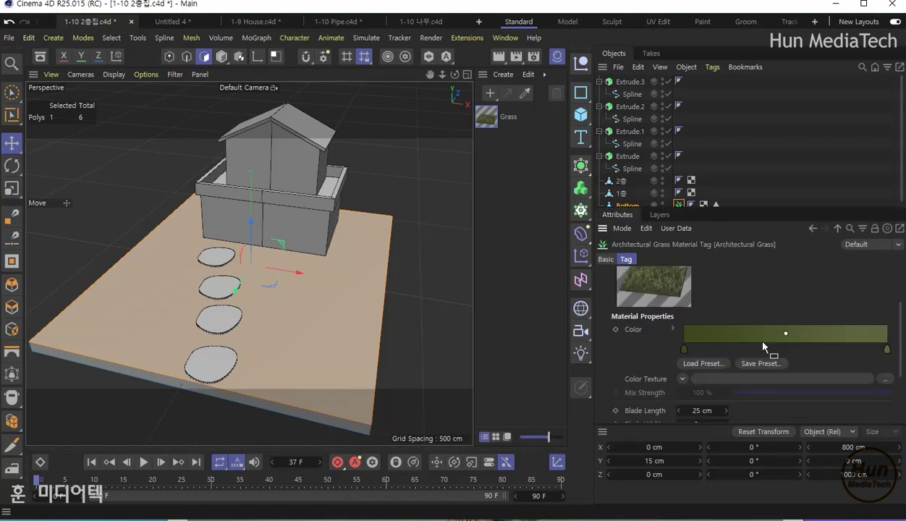
pyautogui.scroll(-3, 789, 396)
pyautogui.scroll(-1, 808, 408)
pyautogui.scroll(5, 623, 352)
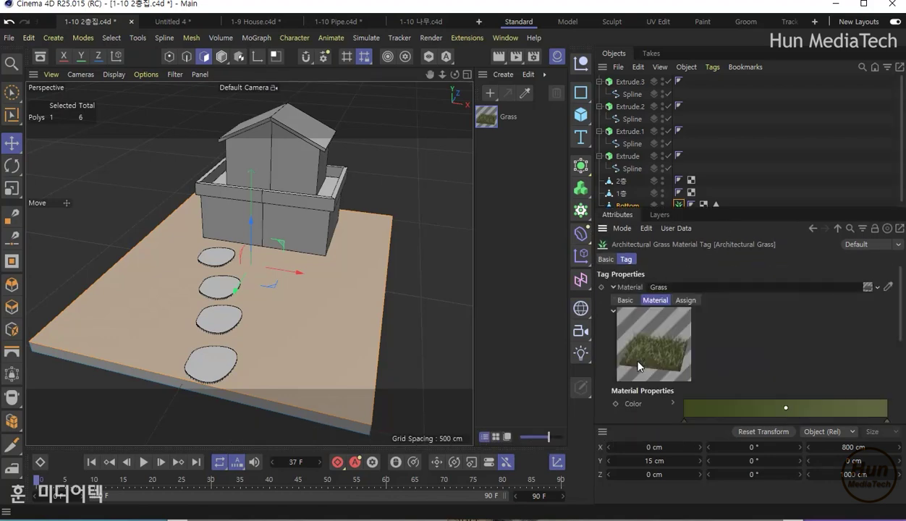
pyautogui.click(613, 287)
# Render to check the grass, then clear the render back to the editor view
pyautogui.click(499, 57)
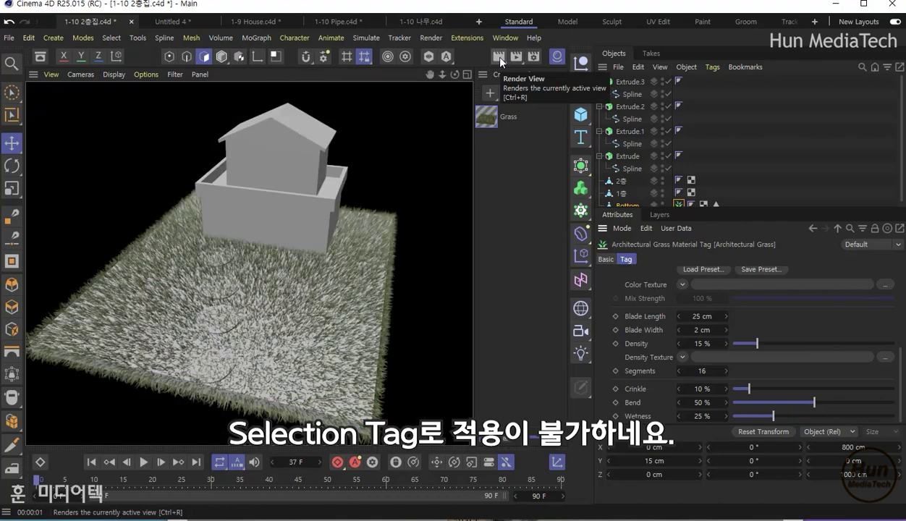
pyautogui.click(256, 293)
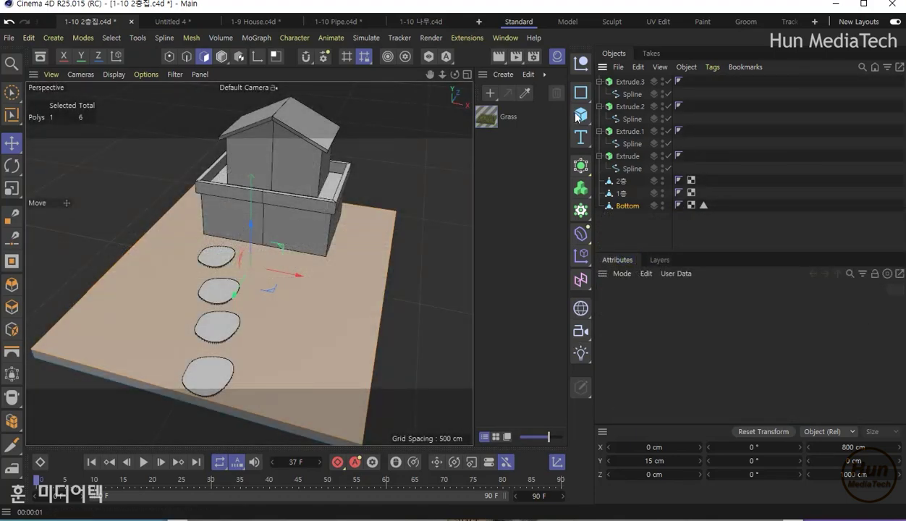
# Add a Plane object and place it just above Bottom in the object list
pyautogui.click(582, 115)
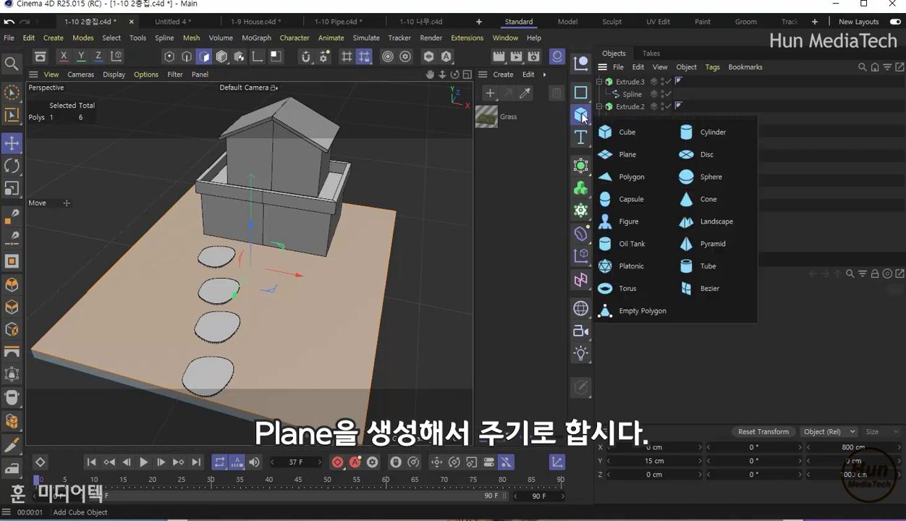
pyautogui.click(619, 155)
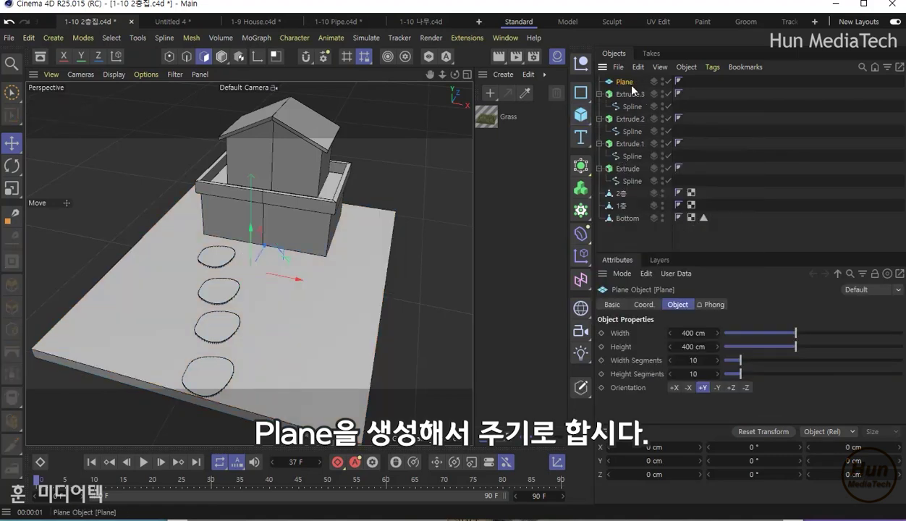
pyautogui.moveTo(634, 161); pyautogui.dragTo(621, 208)
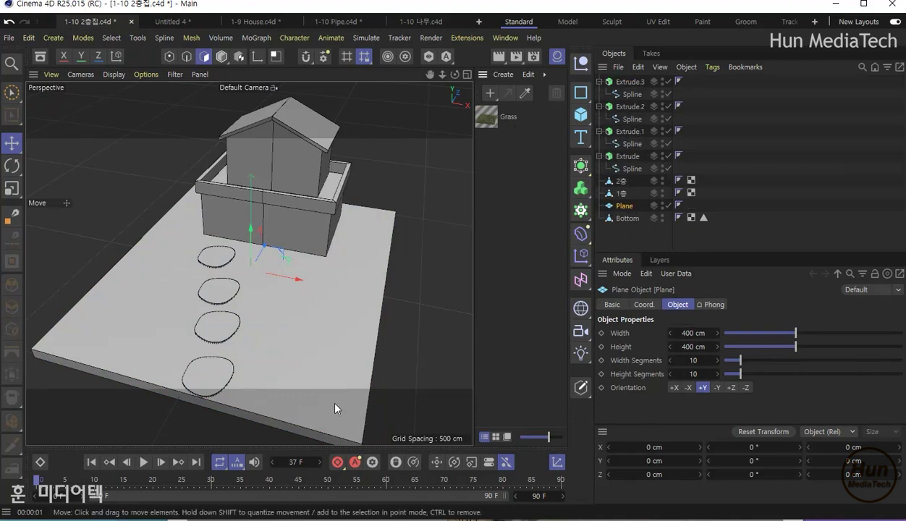
pyautogui.click(627, 218)
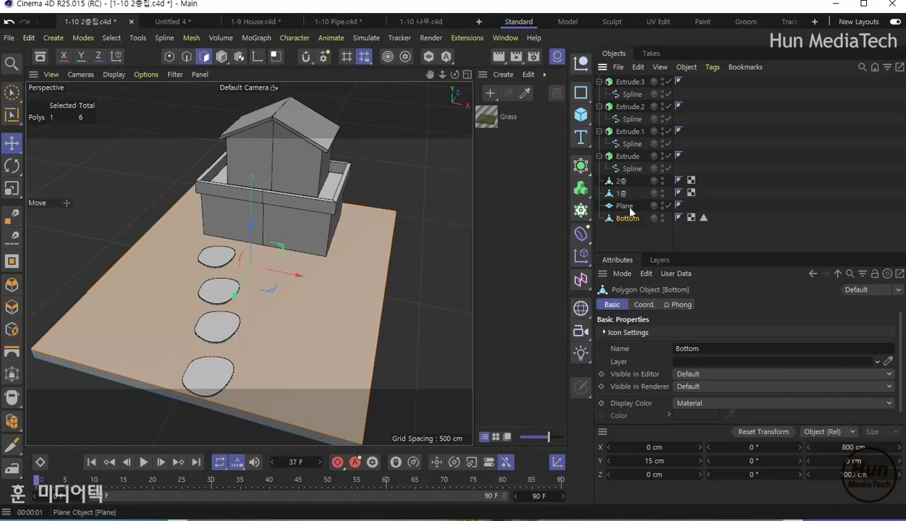
pyautogui.keyDown('ctrl'); pyautogui.click(624, 206); pyautogui.keyUp('ctrl')
pyautogui.click(627, 207)
pyautogui.click(625, 218)
pyautogui.click(624, 207)
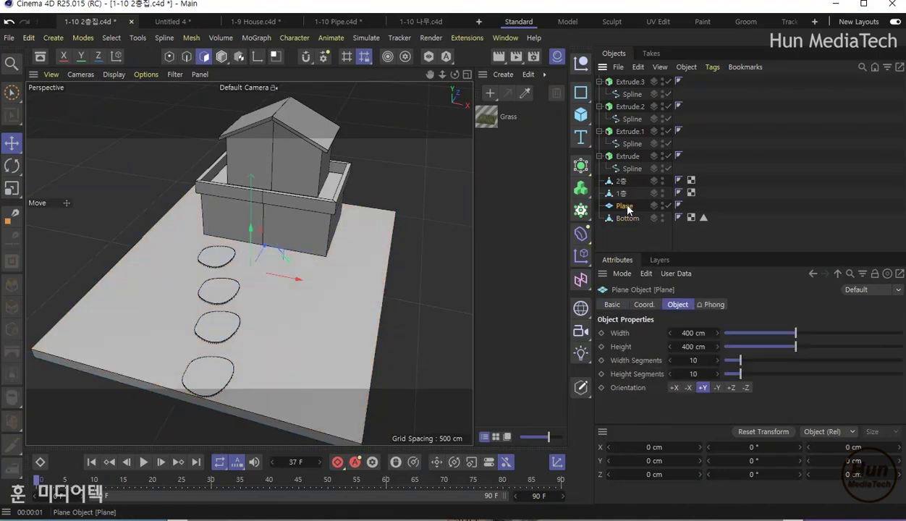
# Size the plane to 800 cm wide by 1000 cm high
pyautogui.moveTo(716, 347); pyautogui.dragTo(833, 347)
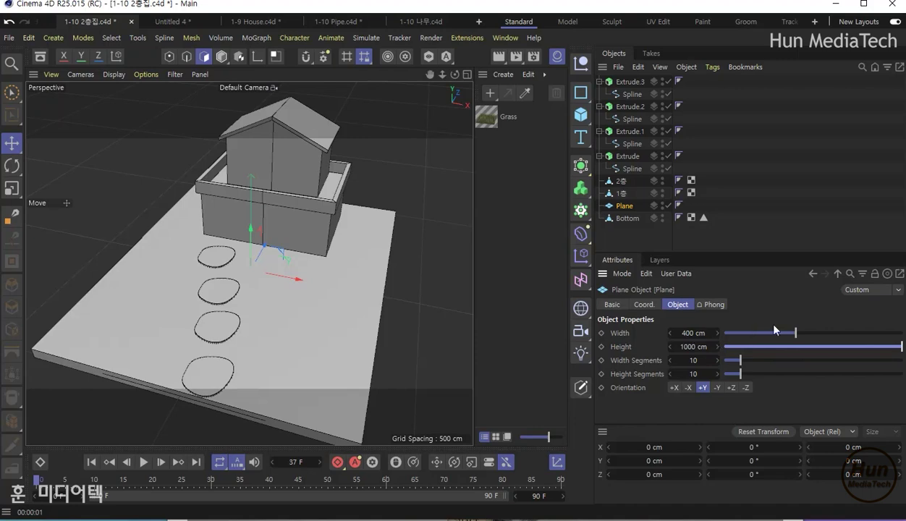
pyautogui.moveTo(774, 333)
pyautogui.mouseDown()
pyautogui.moveTo(869, 334)
pyautogui.moveTo(873, 347)
pyautogui.mouseUp()
pyautogui.doubleClick(691, 333)
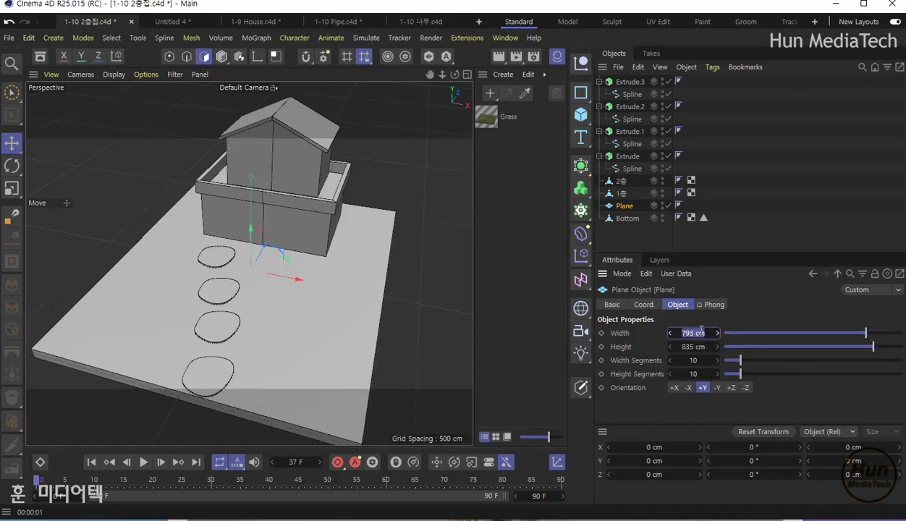
pyautogui.write('800')
pyautogui.doubleClick(692, 347)
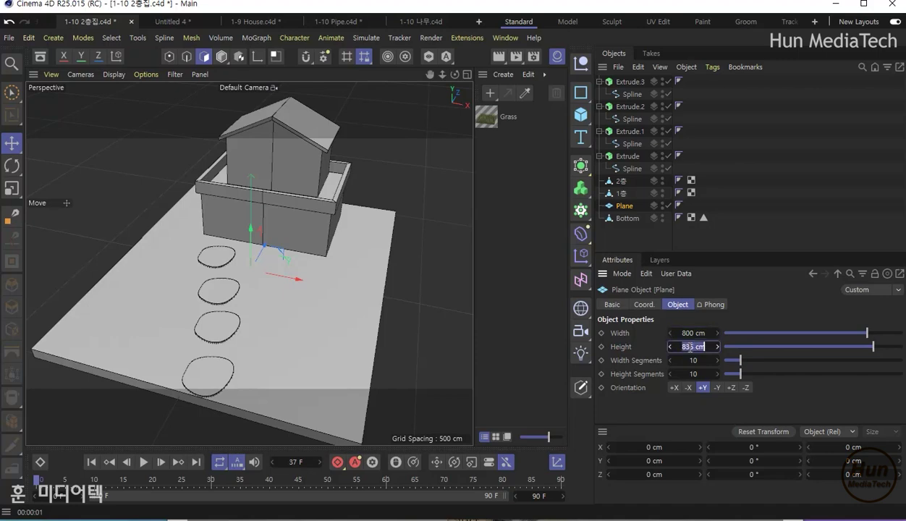
pyautogui.write('1000')
pyautogui.press('Return')
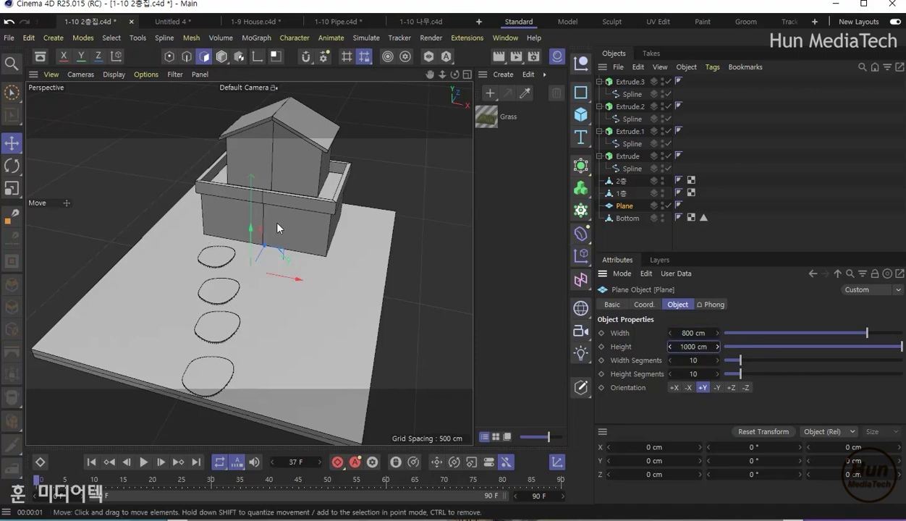
# Apply Grass to the Plane, render it, and move Plane below Bottom in the list
pyautogui.moveTo(250, 227); pyautogui.dragTo(251, 225)
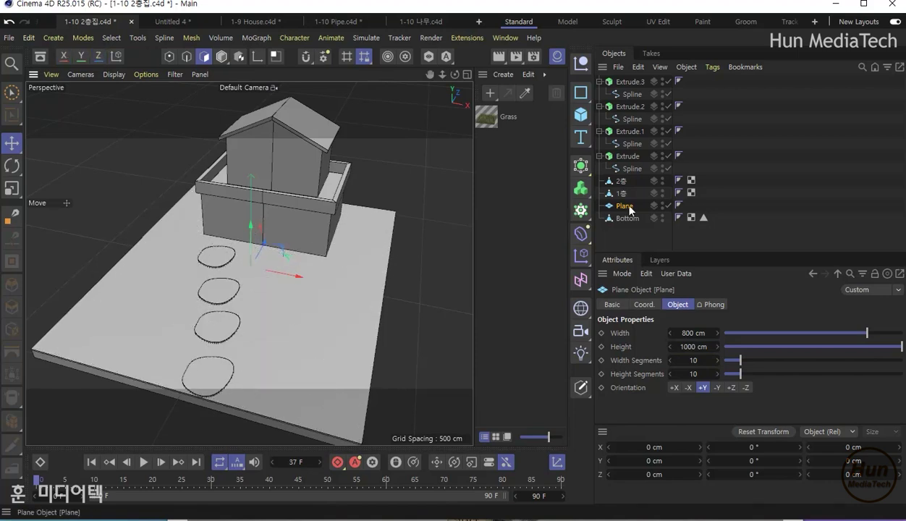
pyautogui.moveTo(497, 121)
pyautogui.mouseDown()
pyautogui.moveTo(632, 226)
pyautogui.moveTo(631, 208)
pyautogui.mouseUp()
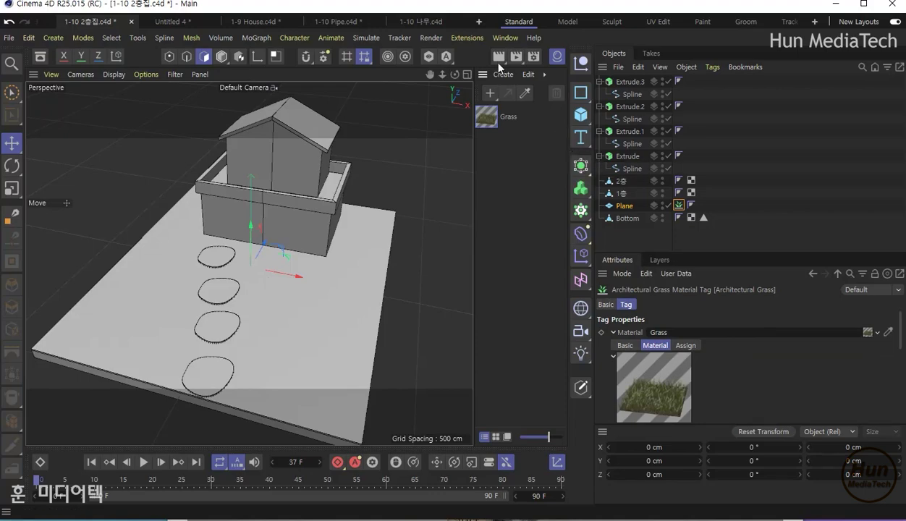
pyautogui.click(499, 63)
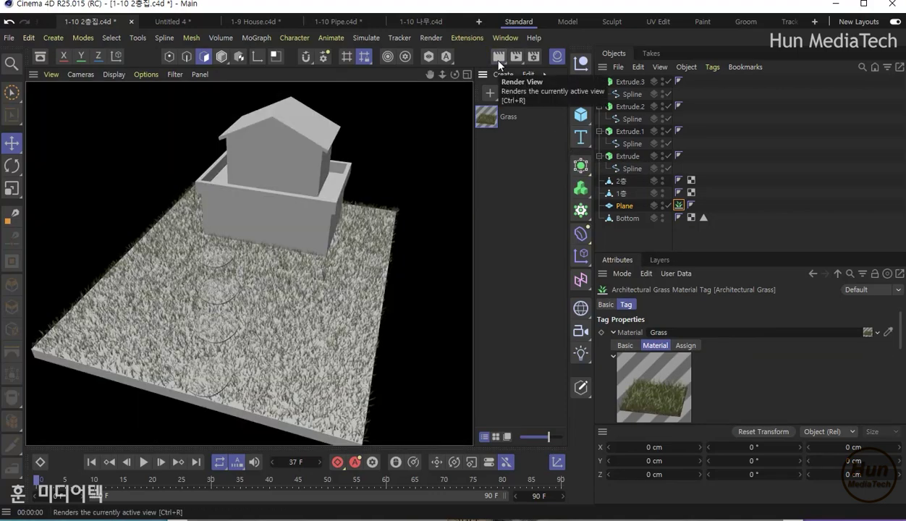
pyautogui.click(354, 201)
pyautogui.moveTo(628, 206); pyautogui.dragTo(628, 219)
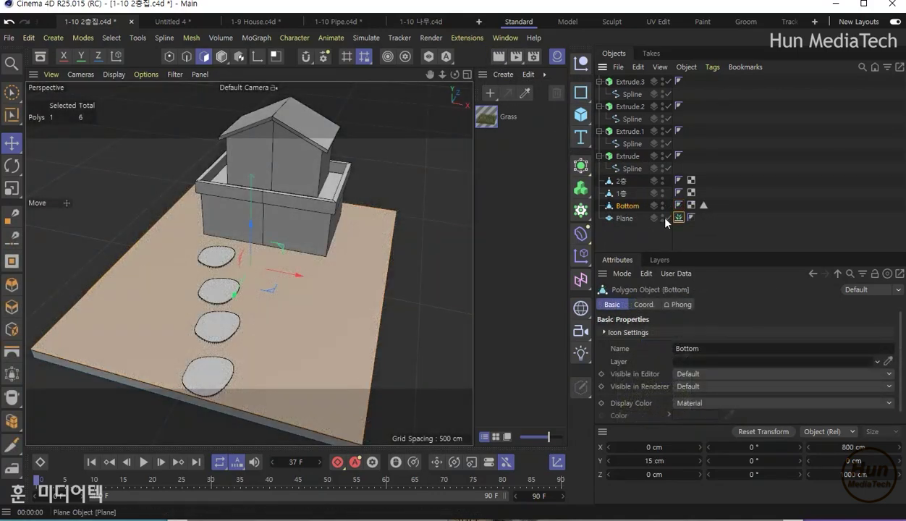
pyautogui.doubleClick(497, 122)
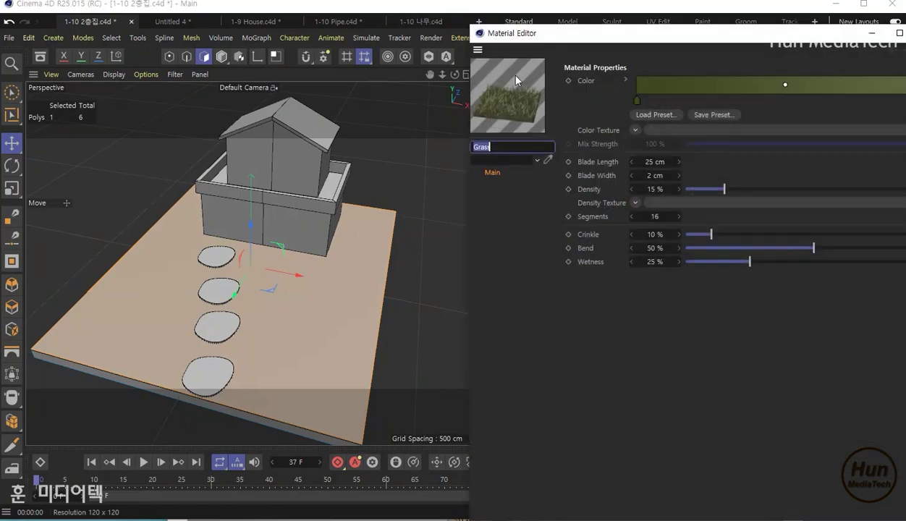
# Set the Grass blade length to 12 cm and density to 30 %, then render
pyautogui.moveTo(619, 37); pyautogui.dragTo(285, 70)
pyautogui.doubleClick(318, 194)
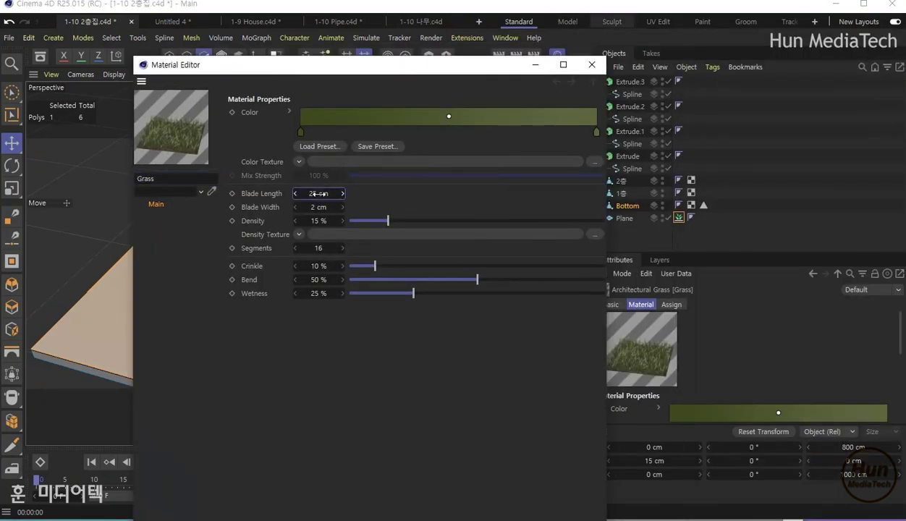
pyautogui.write('12')
pyautogui.press('Return')
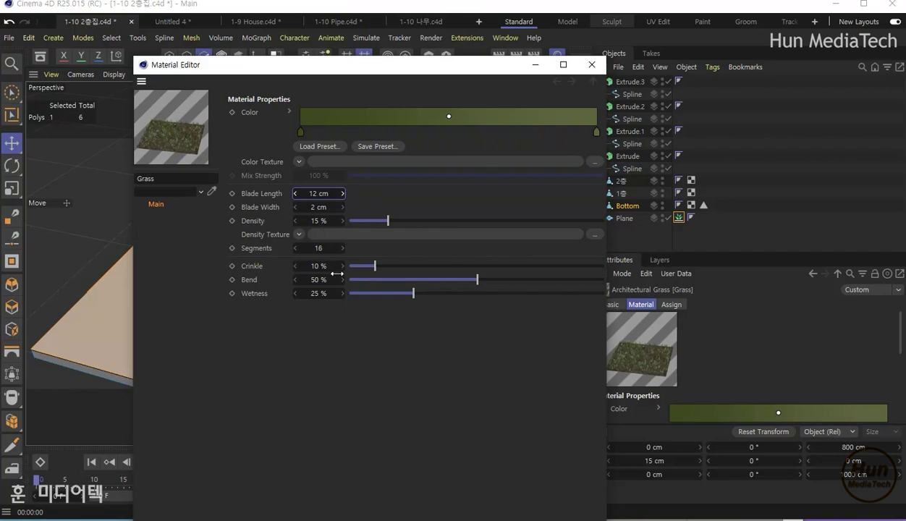
pyautogui.doubleClick(329, 221)
pyautogui.write('30')
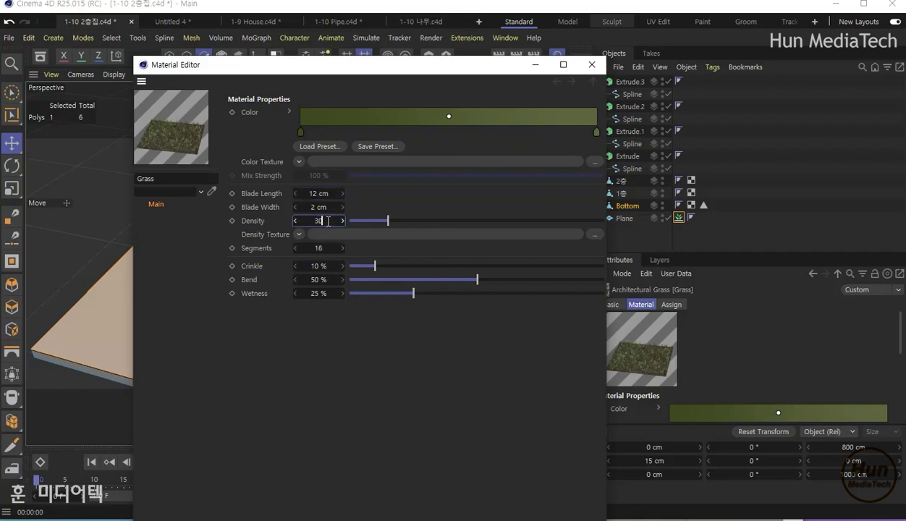
pyautogui.press('Return')
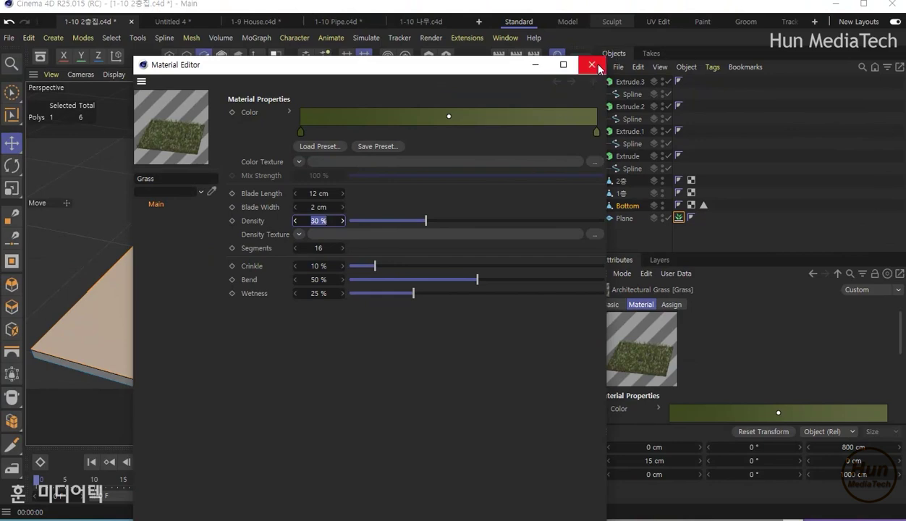
pyautogui.click(592, 66)
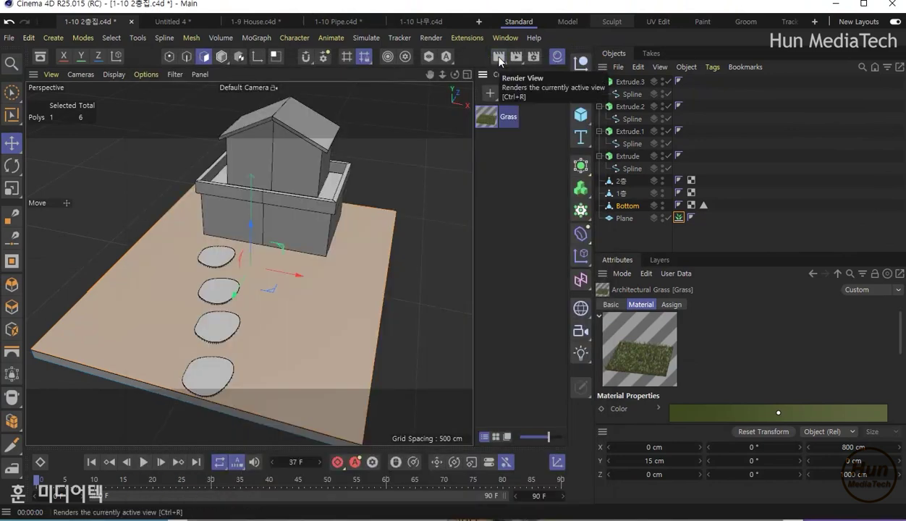
pyautogui.click(498, 61)
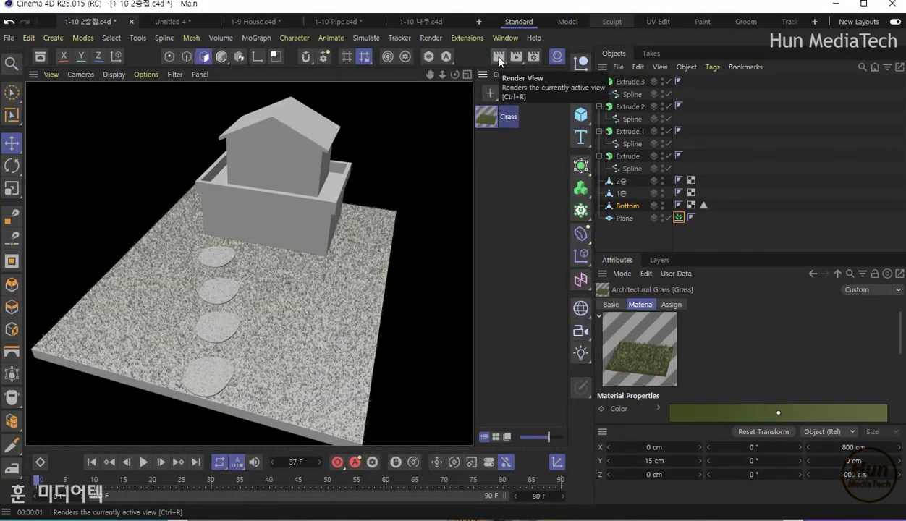
# Nudge the ground plane slightly along Y and return to the overview of the house
pyautogui.keyDown('alt'); pyautogui.moveTo(252, 357); pyautogui.dragTo(271, 302); pyautogui.keyUp('alt')
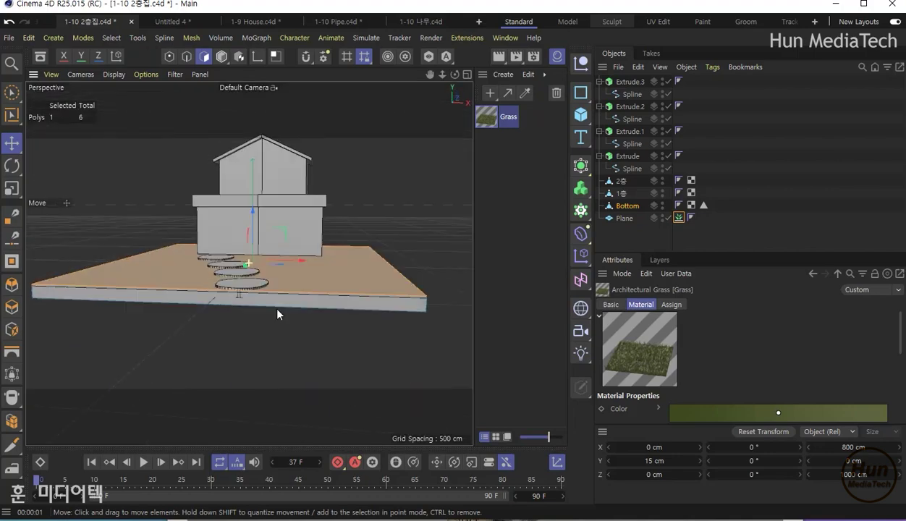
pyautogui.keyDown('alt'); pyautogui.moveTo(279, 299); pyautogui.dragTo(352, 291, button='right'); pyautogui.keyUp('alt')
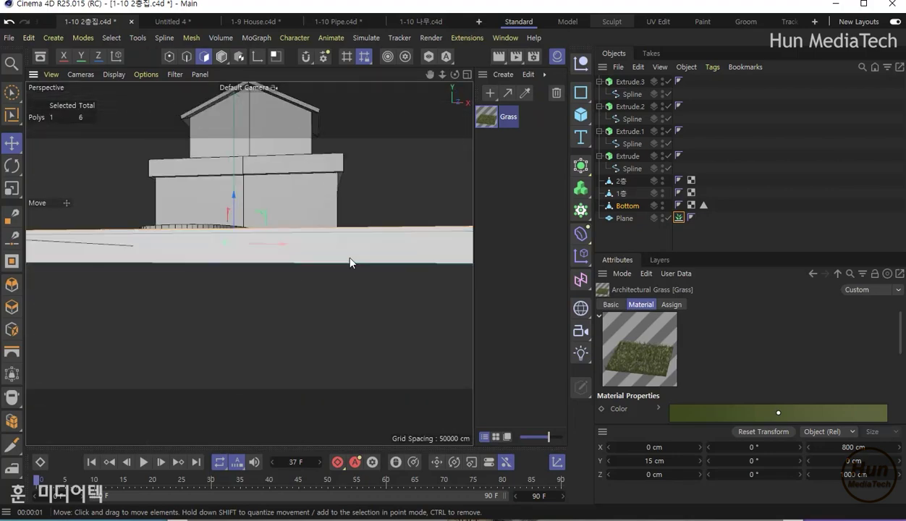
pyautogui.hotkey('ctrl', 'shift', 'z')
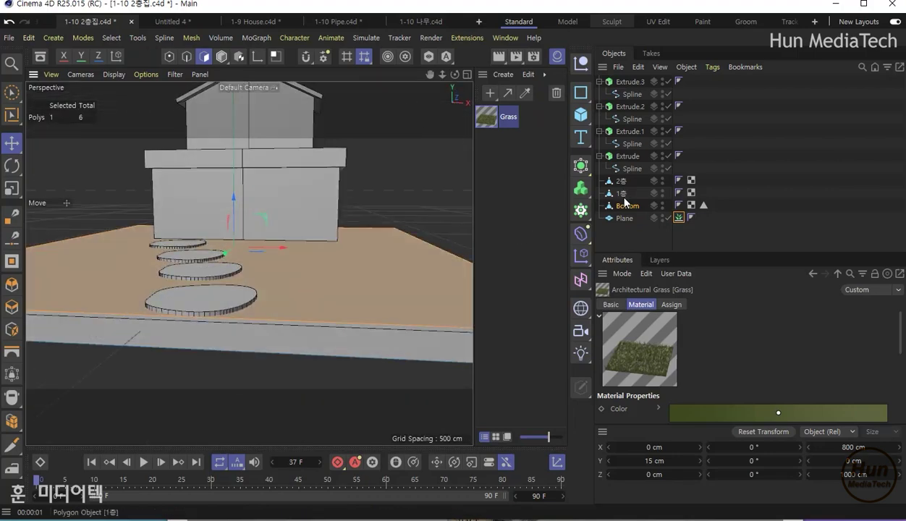
pyautogui.click(625, 217)
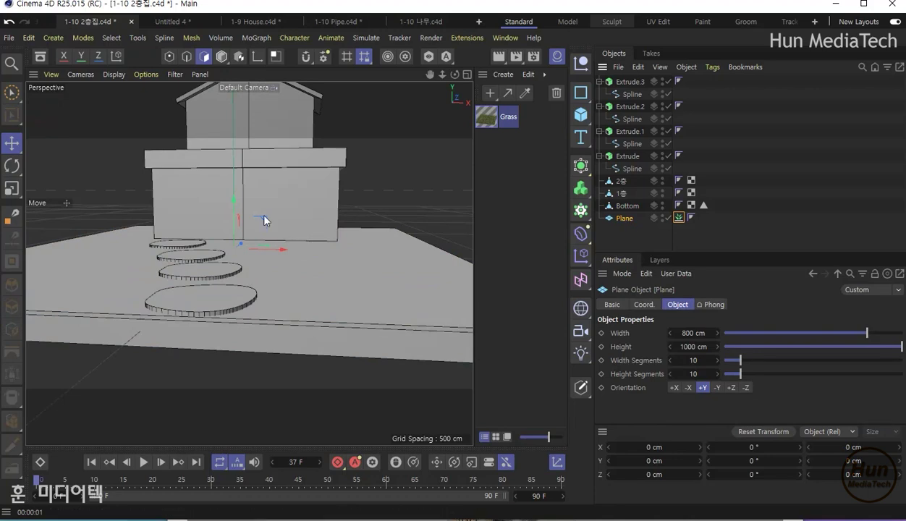
pyautogui.moveTo(239, 203); pyautogui.dragTo(234, 202)
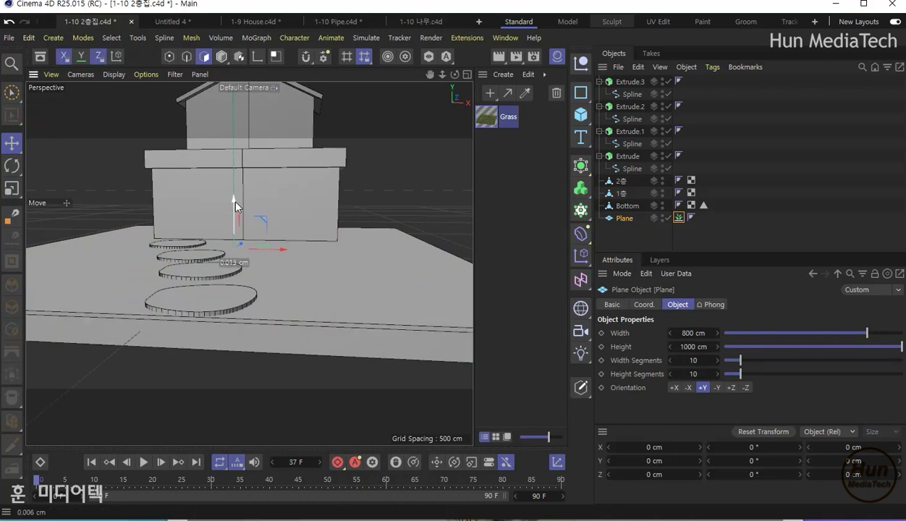
pyautogui.hotkey('ctrl', 'shift', 'z')
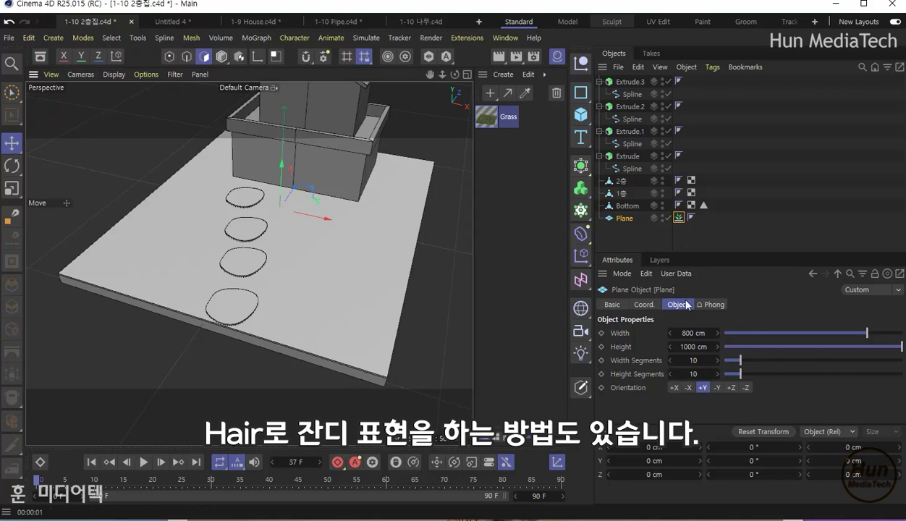
pyautogui.click(679, 217)
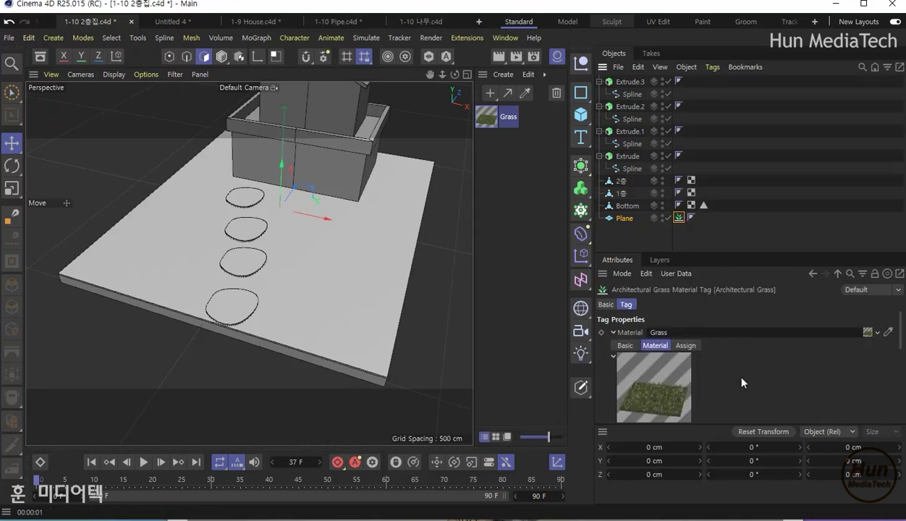
pyautogui.click(685, 345)
pyautogui.click(626, 345)
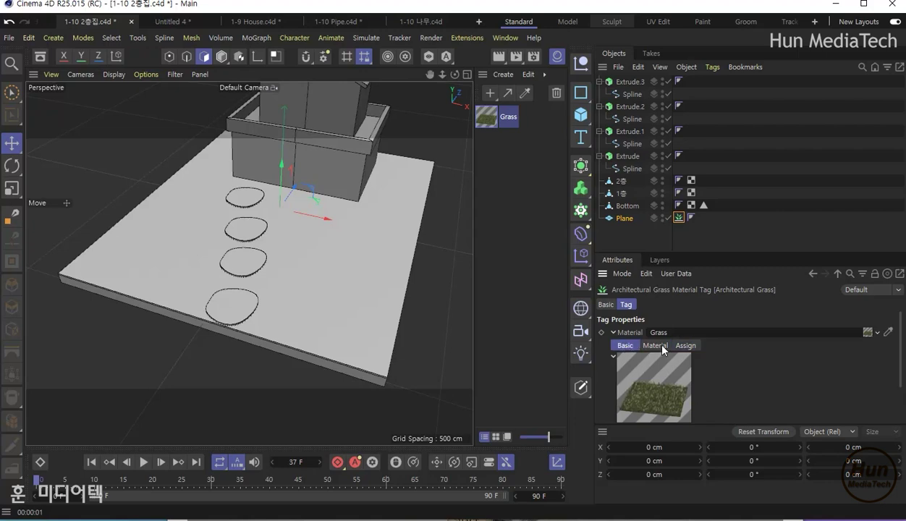
pyautogui.click(688, 347)
pyautogui.scroll(-2, 766, 380)
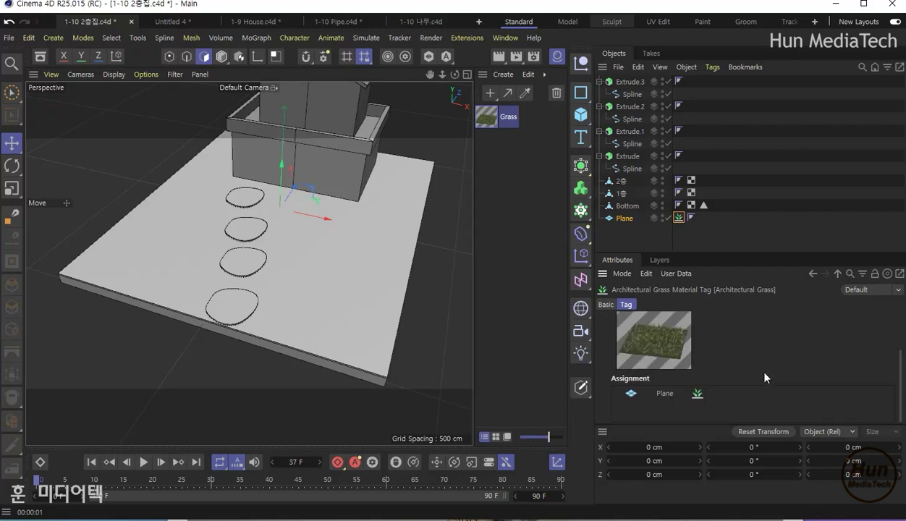
pyautogui.scroll(2, 751, 361)
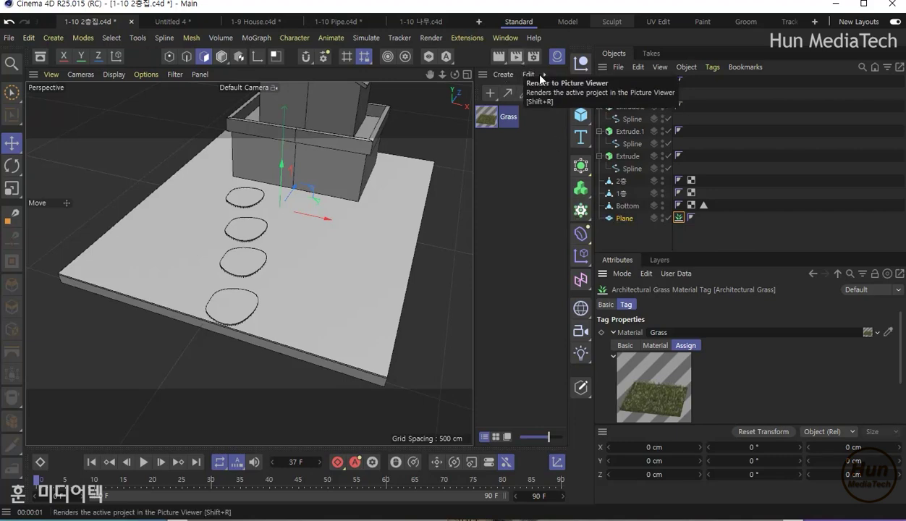
pyautogui.click(627, 219)
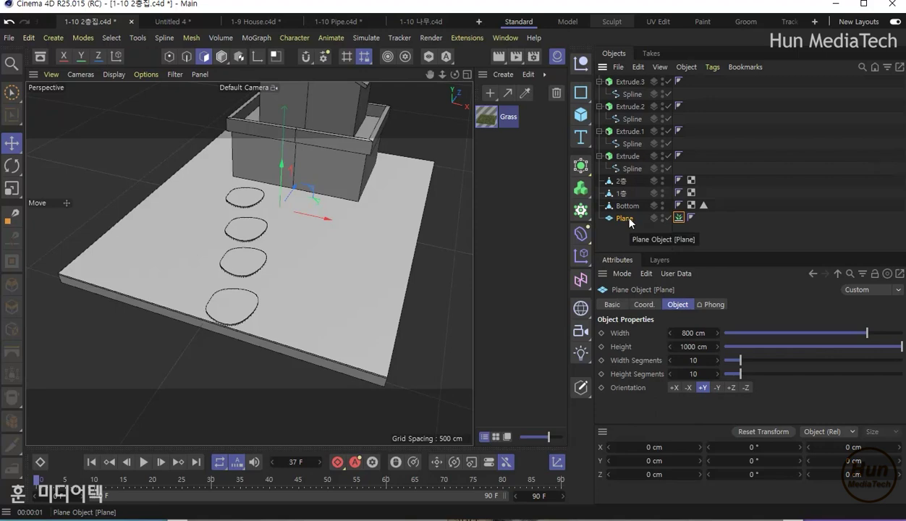
# Make the ground Plane an editable polygon object and keep the shaded-with-lines viewport display
pyautogui.click(582, 387)
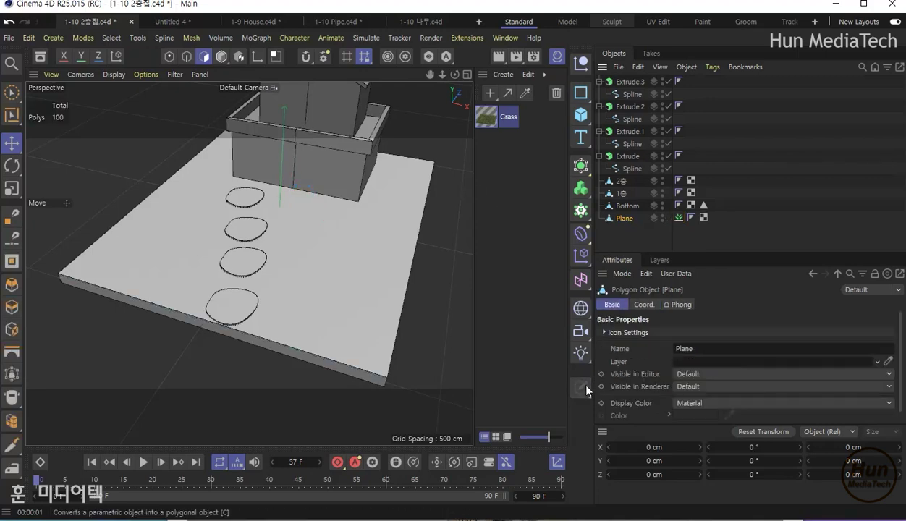
pyautogui.click(116, 75)
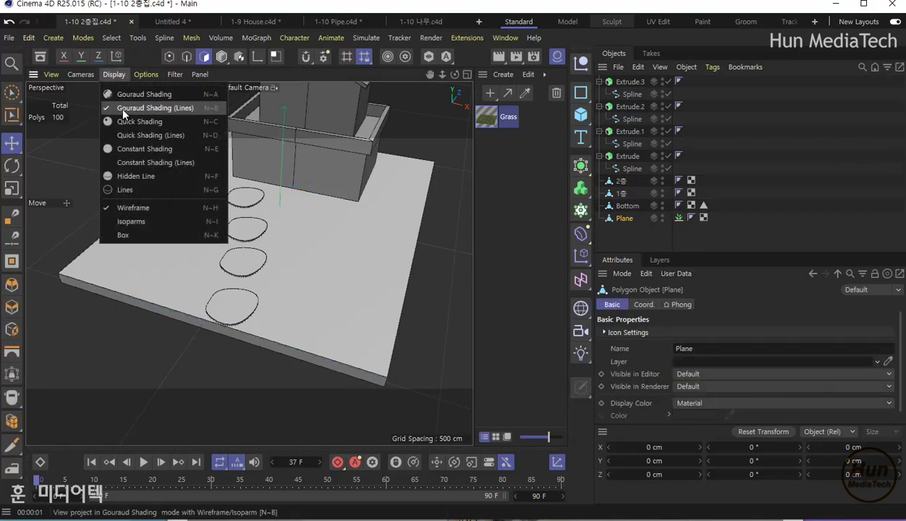
pyautogui.click(123, 110)
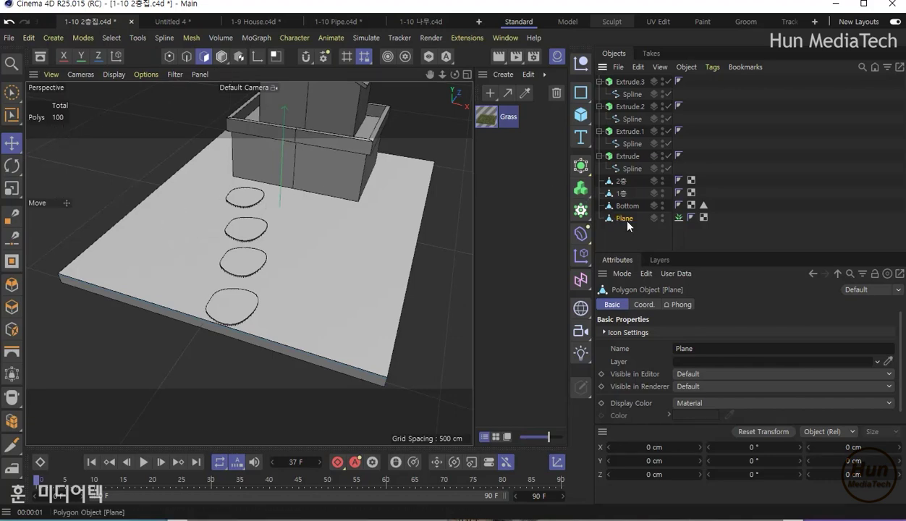
pyautogui.moveTo(329, 215); pyautogui.dragTo(318, 273, button='middle')
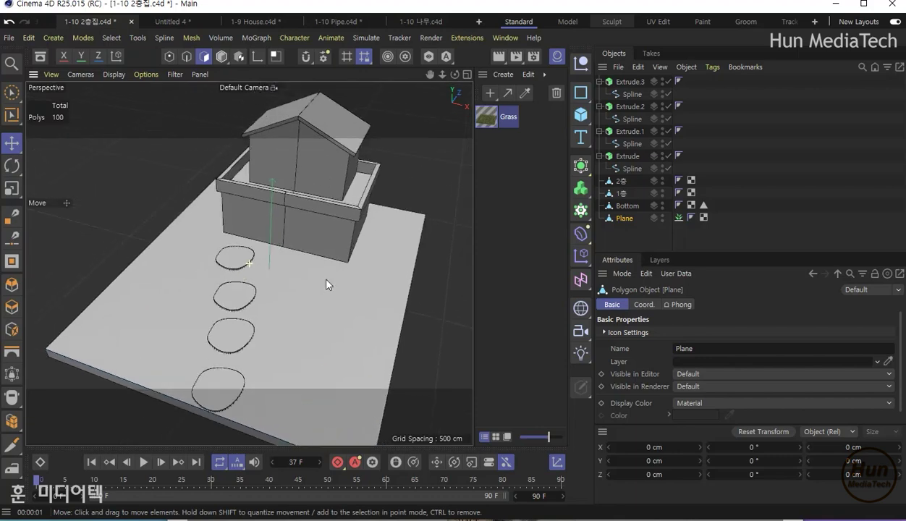
# Select all the Plane's polygons and raise them up over the stepping stones
pyautogui.click(222, 56)
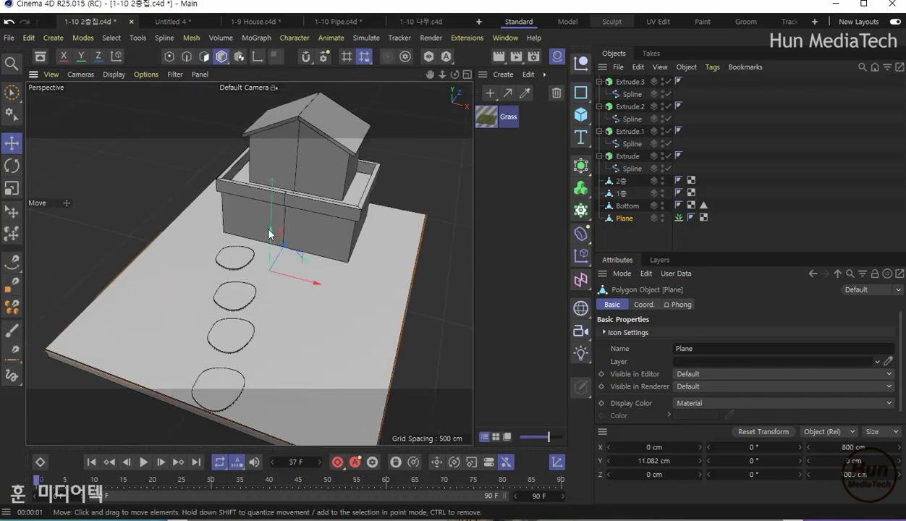
pyautogui.hotkey('ctrl', 'a')
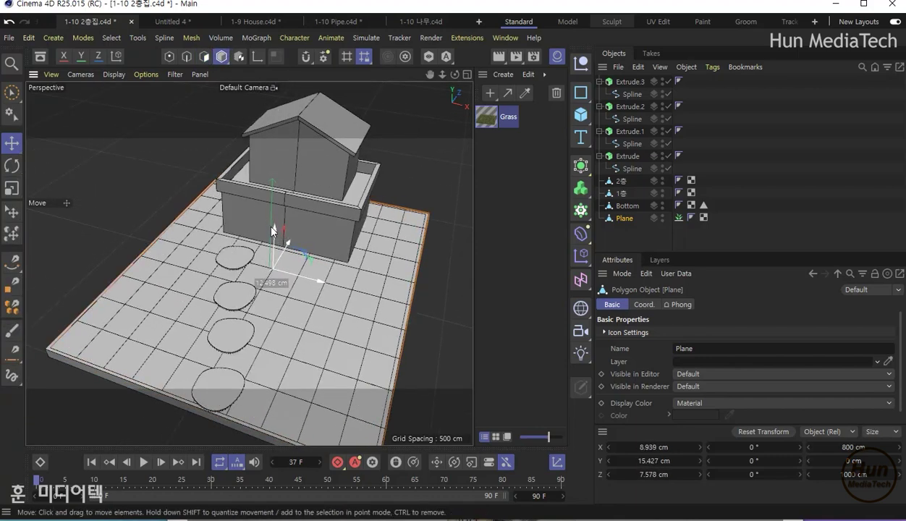
pyautogui.moveTo(268, 229); pyautogui.dragTo(266, 223)
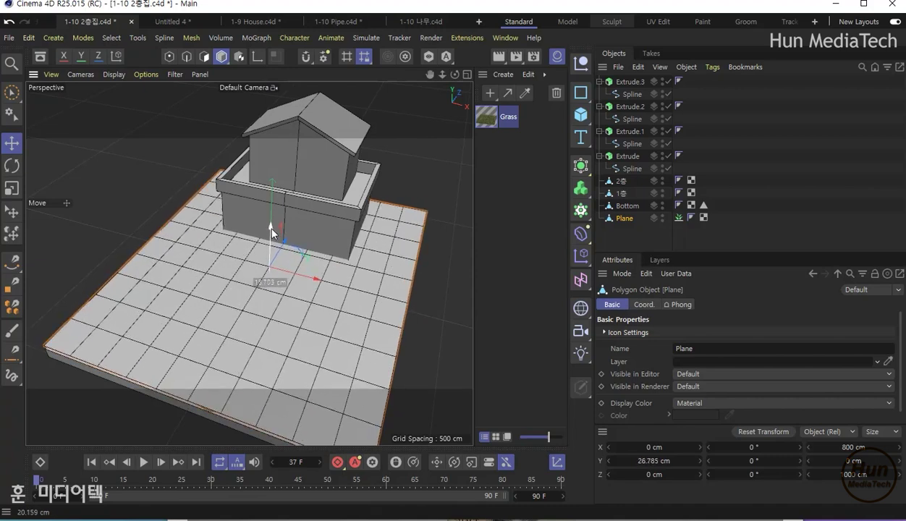
pyautogui.click(205, 57)
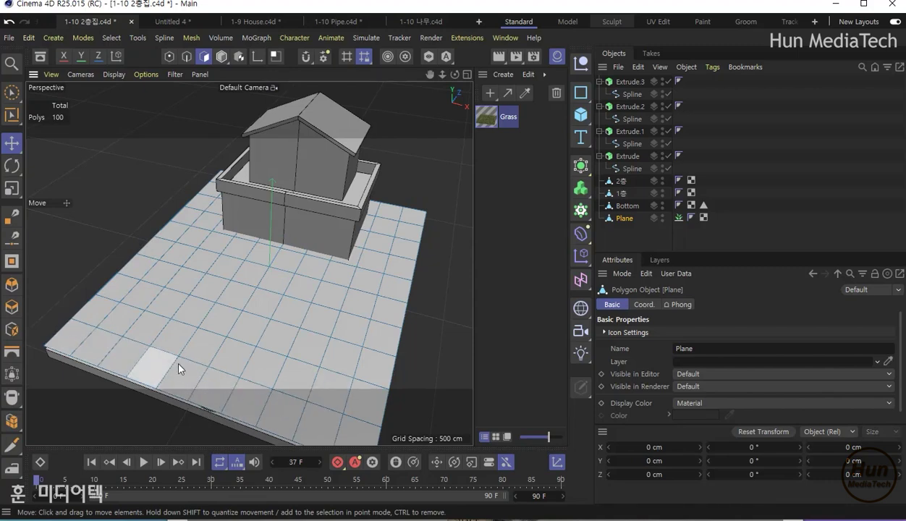
# Live-select the Plane polygons over the front stepping stone and delete them to open a hole
pyautogui.click(181, 389)
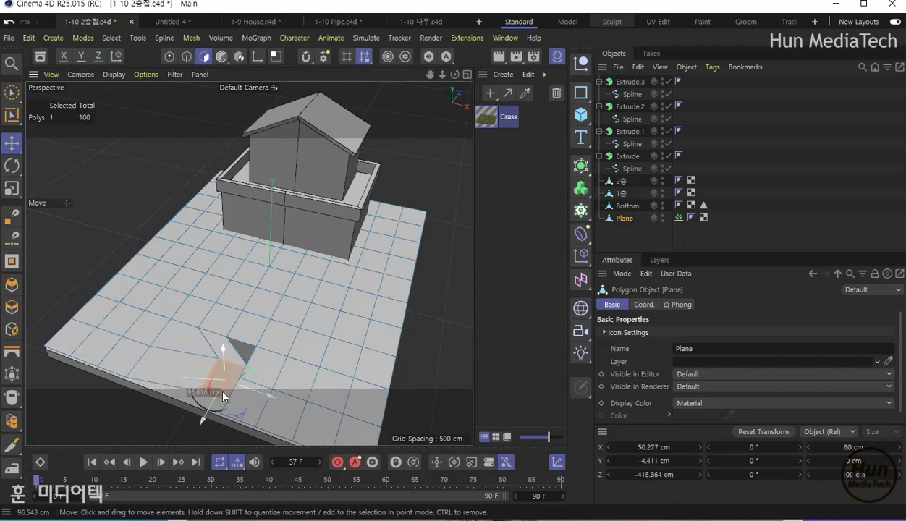
pyautogui.keyDown('ctrl'); pyautogui.click(210, 382); pyautogui.keyUp('ctrl')
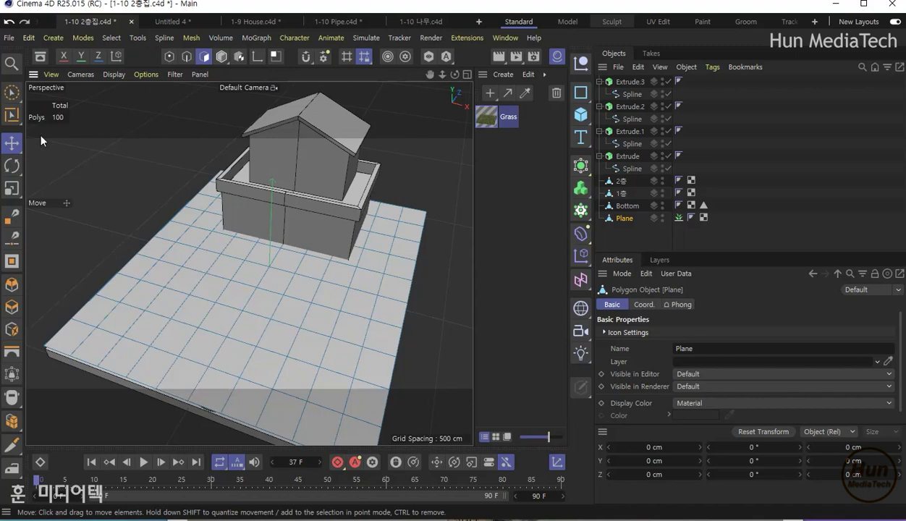
pyautogui.click(12, 92)
pyautogui.click(181, 382)
pyautogui.moveTo(183, 379); pyautogui.dragTo(203, 395)
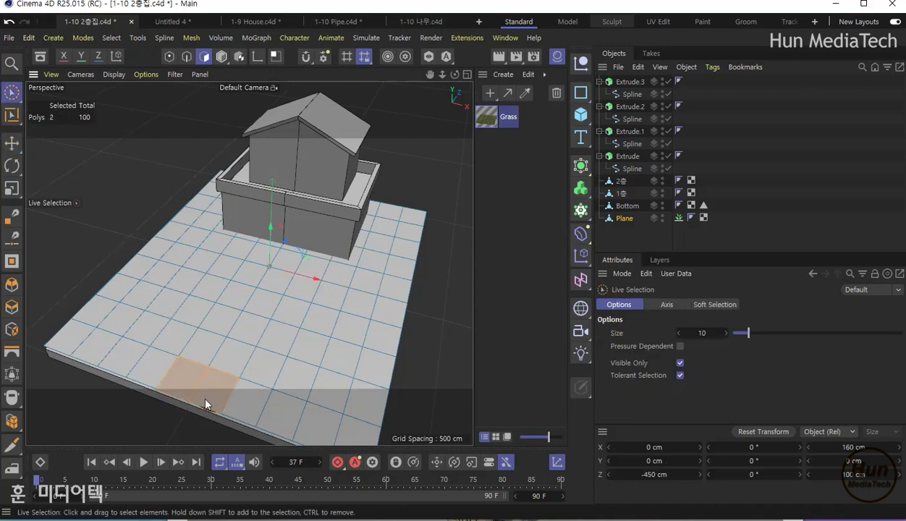
pyautogui.press('Delete')
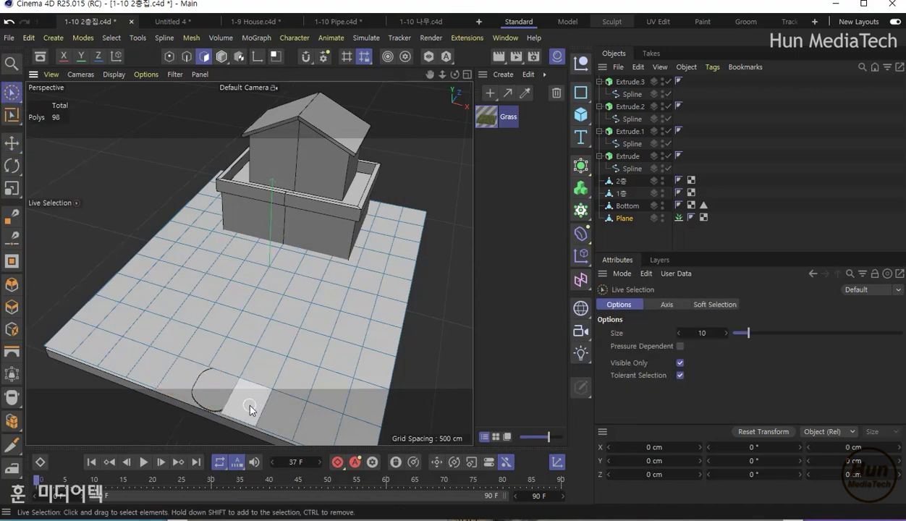
# Delete more polygons beside and above the hole, then render to preview the grass
pyautogui.click(229, 397)
pyautogui.press('Delete')
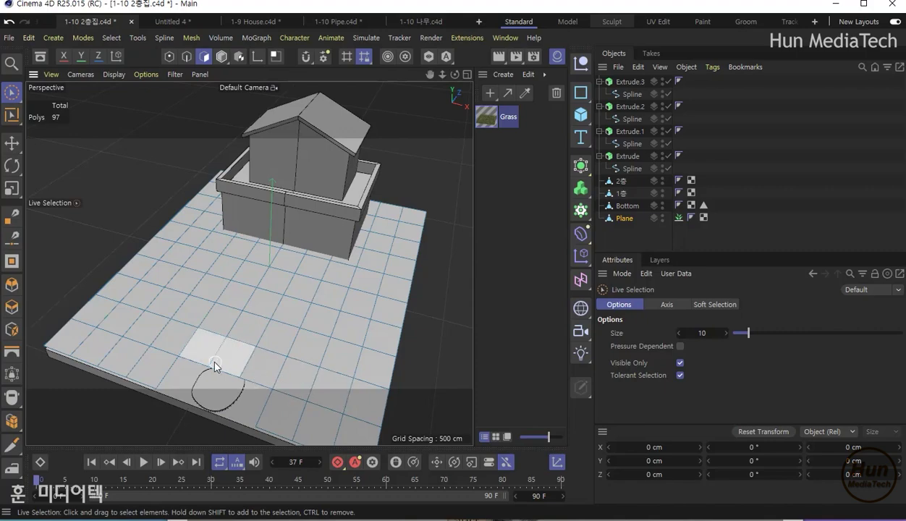
pyautogui.moveTo(210, 354)
pyautogui.mouseDown()
pyautogui.moveTo(243, 370)
pyautogui.moveTo(228, 347)
pyautogui.mouseUp()
pyautogui.press('Delete')
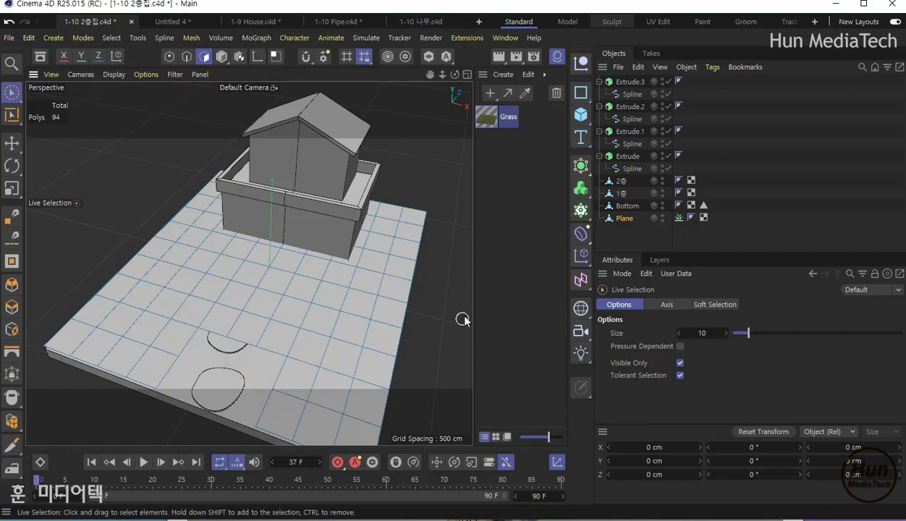
pyautogui.click(499, 57)
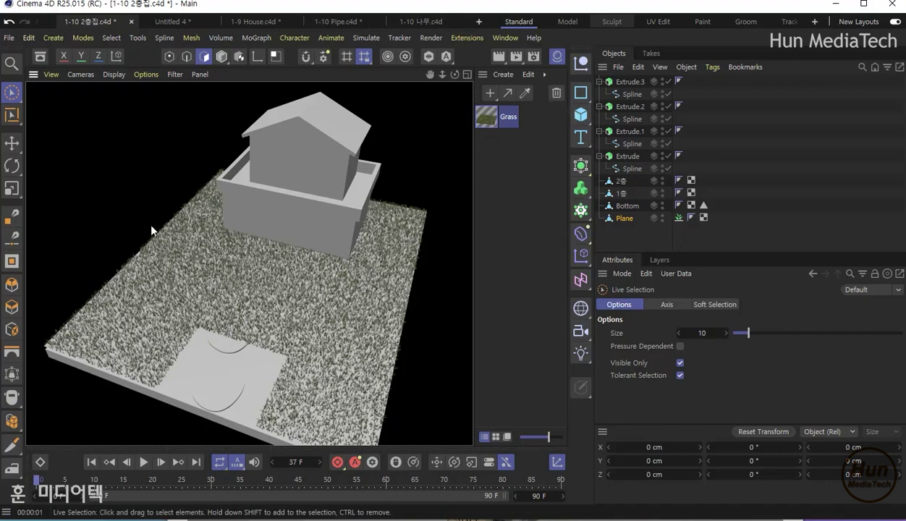
# Select a strip of Plane polygons along the stepping stones and remove it to form the path
pyautogui.click(169, 56)
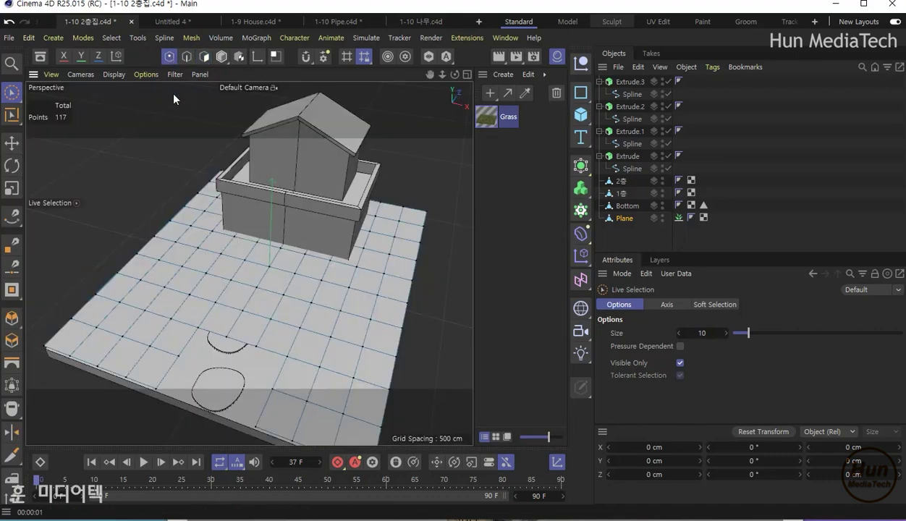
pyautogui.click(197, 328)
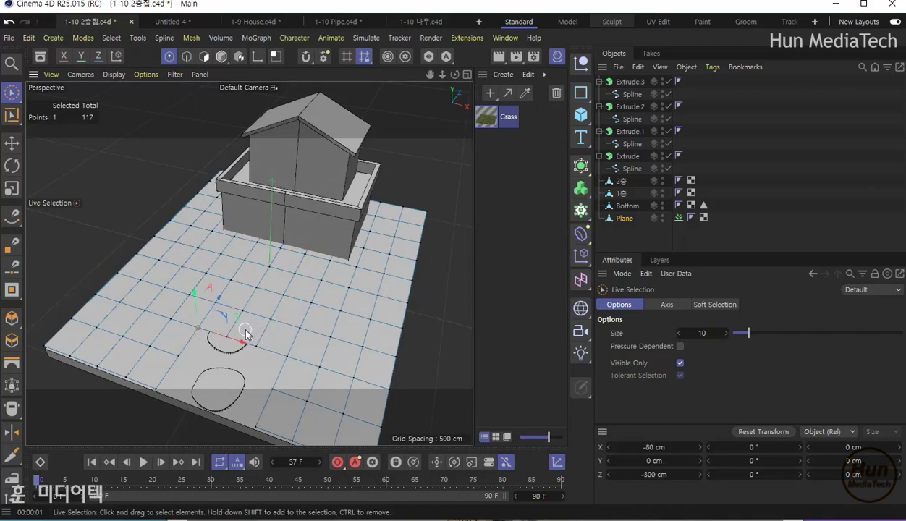
pyautogui.click(204, 56)
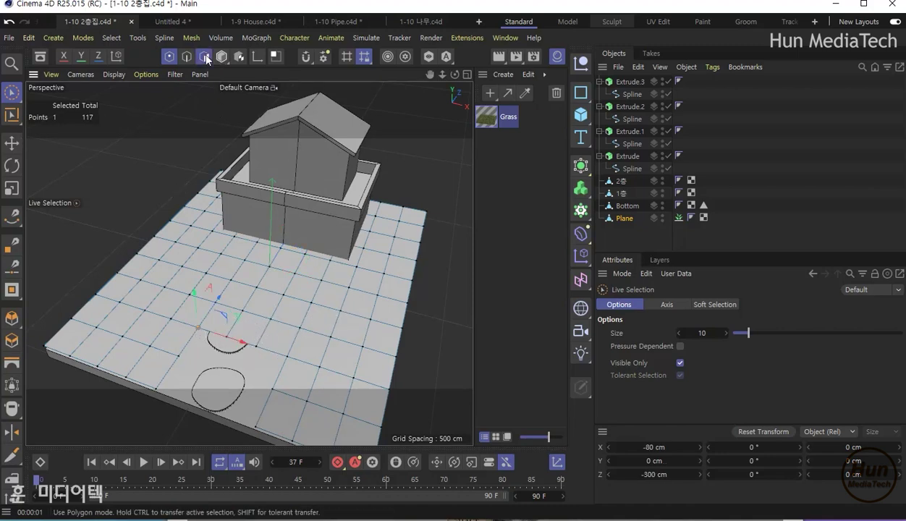
pyautogui.click(250, 317)
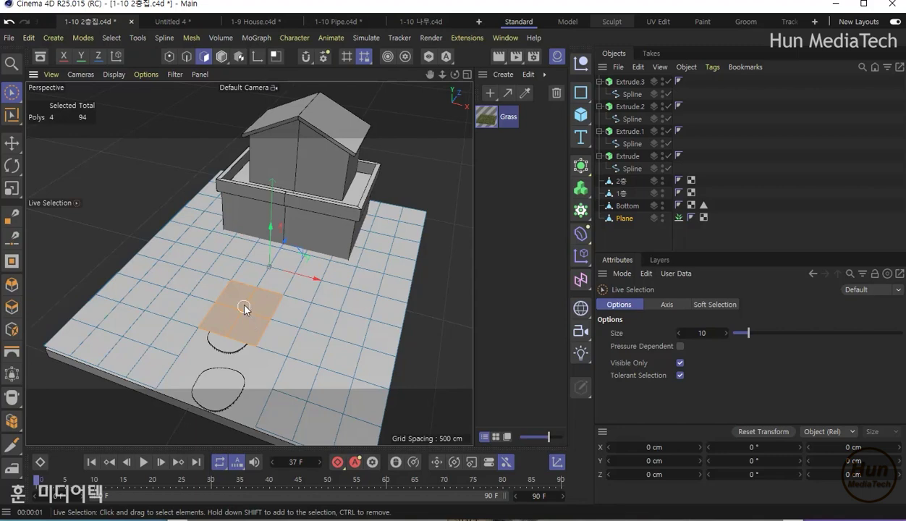
pyautogui.moveTo(245, 310); pyautogui.dragTo(289, 246)
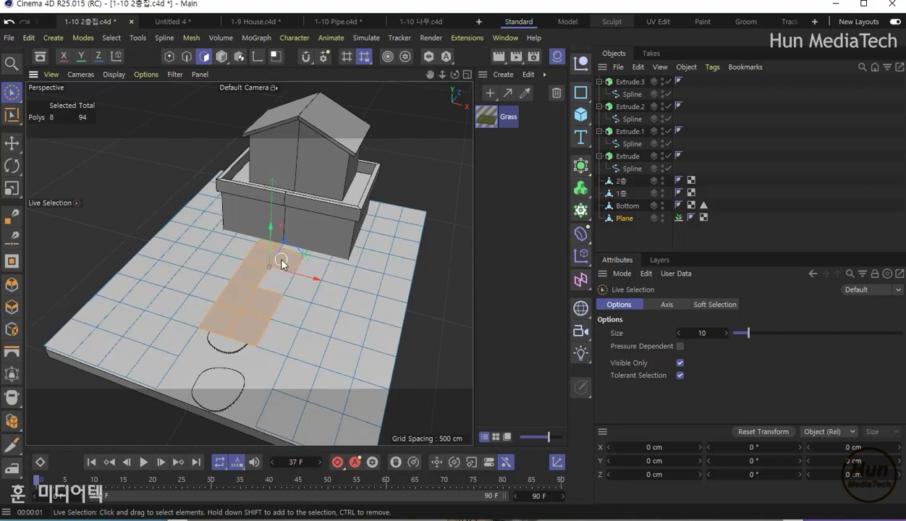
pyautogui.click(194, 411)
pyautogui.moveTo(247, 240); pyautogui.dragTo(224, 291)
pyautogui.hotkey('ctrl', 'shift', 'a')
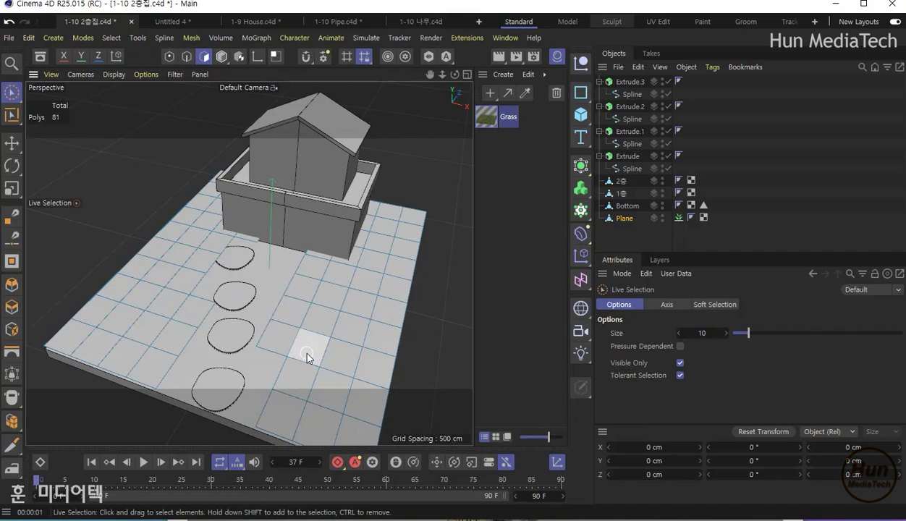
# Delete the polygons next to the first stone to widen the path, then render it
pyautogui.click(212, 249)
pyautogui.press('Delete')
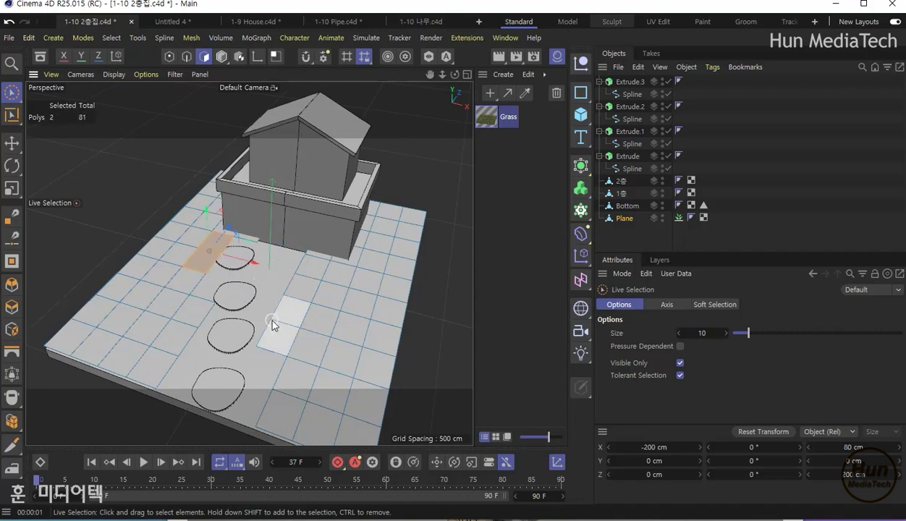
pyautogui.click(504, 59)
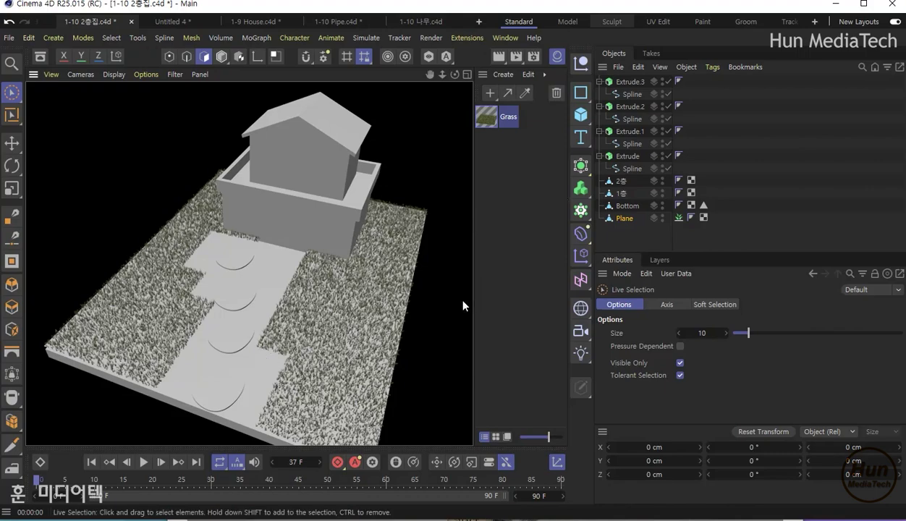
# Lower the Plane's polygons on Y toward the stones, to about 12.5 cm
pyautogui.click(363, 316)
pyautogui.keyDown('alt'); pyautogui.moveTo(363, 316); pyautogui.dragTo(163, 126); pyautogui.keyUp('alt')
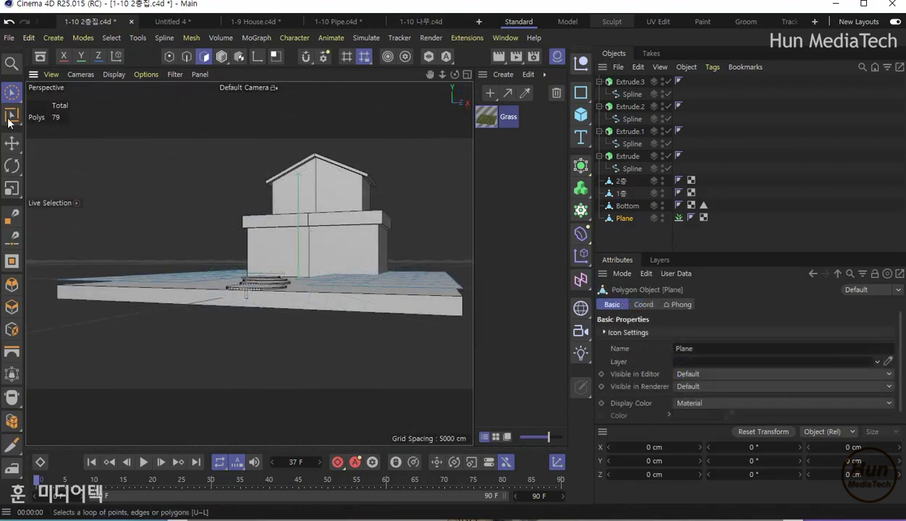
pyautogui.click(12, 143)
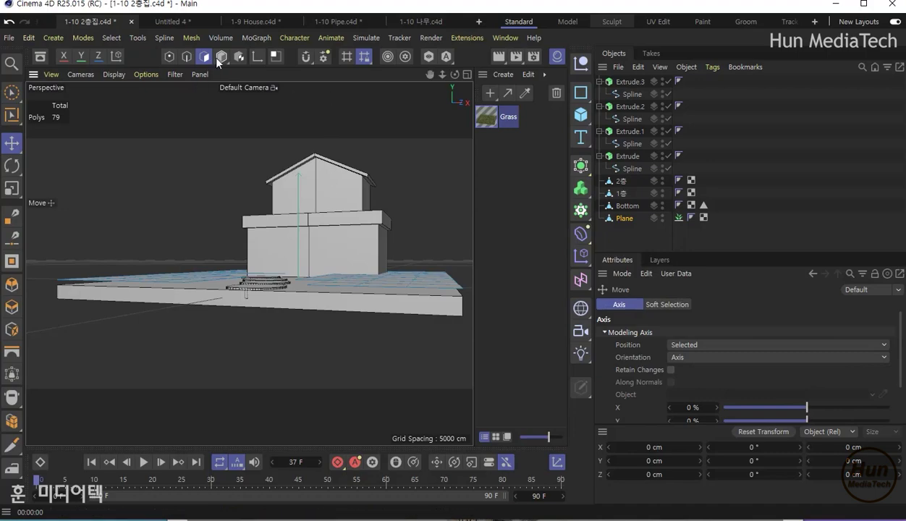
pyautogui.click(222, 57)
pyautogui.moveTo(297, 220)
pyautogui.mouseDown()
pyautogui.moveTo(300, 233)
pyautogui.moveTo(291, 224)
pyautogui.mouseUp()
# Switch to the 1-9 House.c4d document, tilt the view to look down, and save it
pyautogui.click(505, 38)
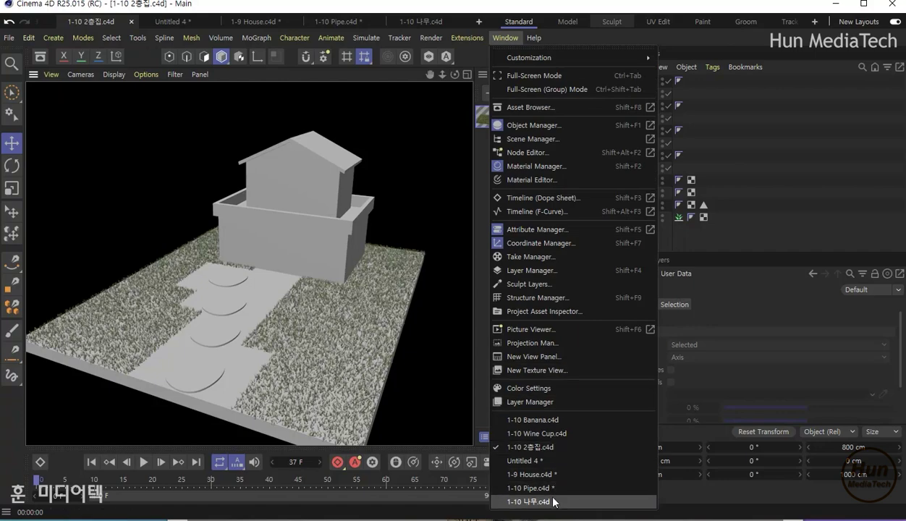
pyautogui.click(537, 473)
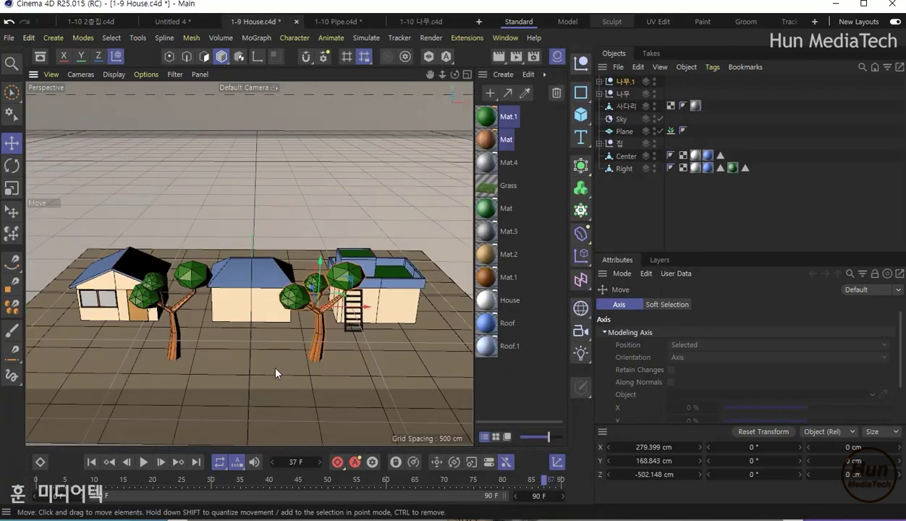
pyautogui.moveTo(274, 373)
pyautogui.keyDown('alt'); pyautogui.mouseDown()
pyautogui.moveTo(267, 381)
pyautogui.moveTo(268, 344)
pyautogui.mouseUp(); pyautogui.keyUp('alt')
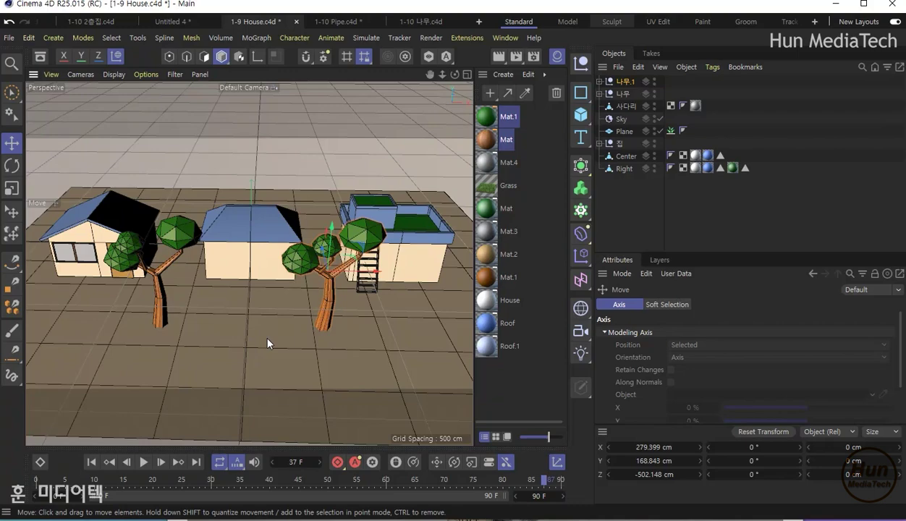
pyautogui.hotkey('ctrl', 's')
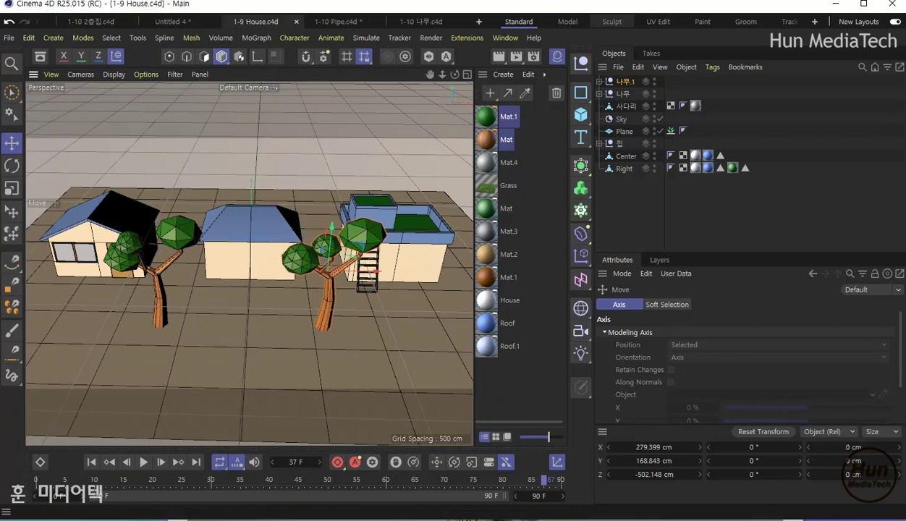